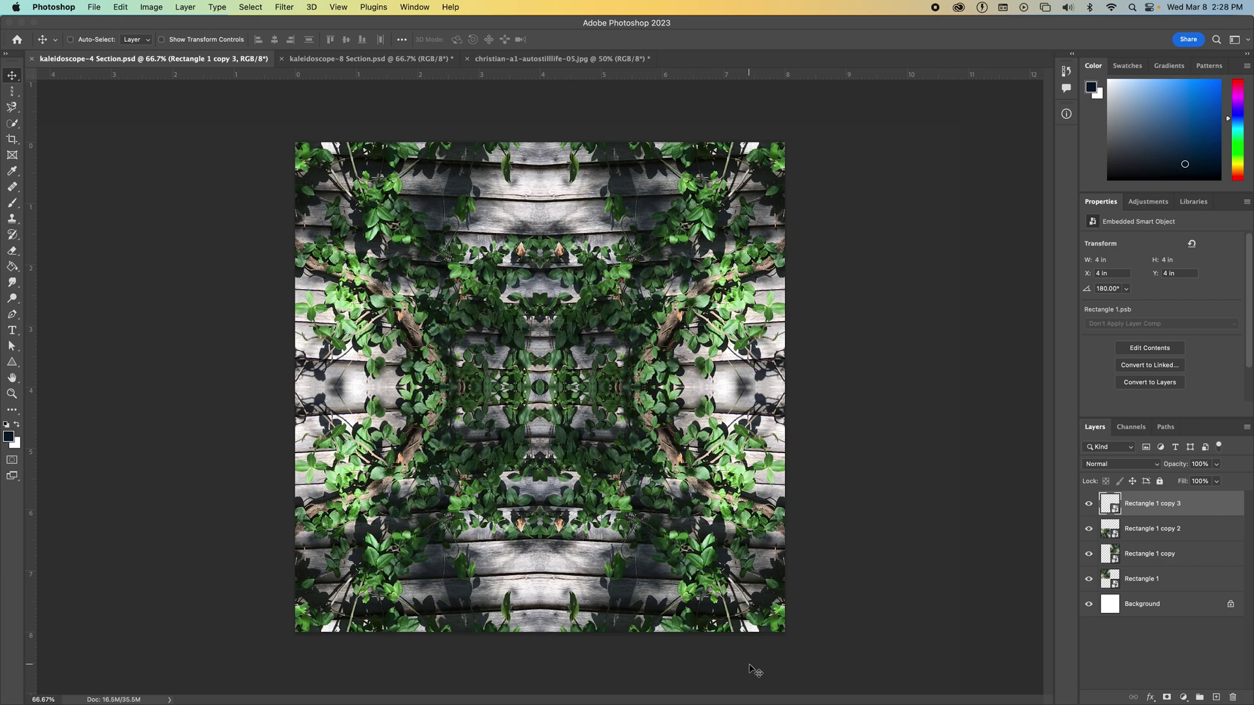
After comparing the kaleidoscope examples, create an 8 × 8 in, 300 ppi white-background document.
left_click(369, 60)
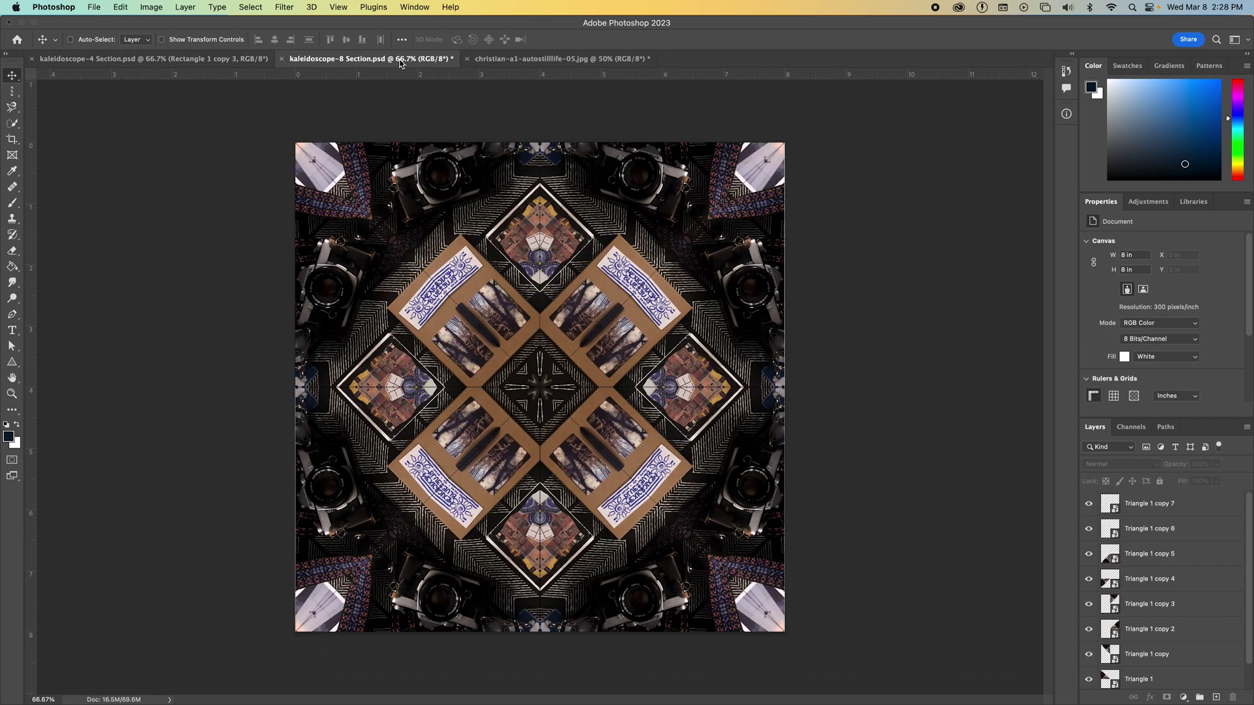
left_click(194, 60)
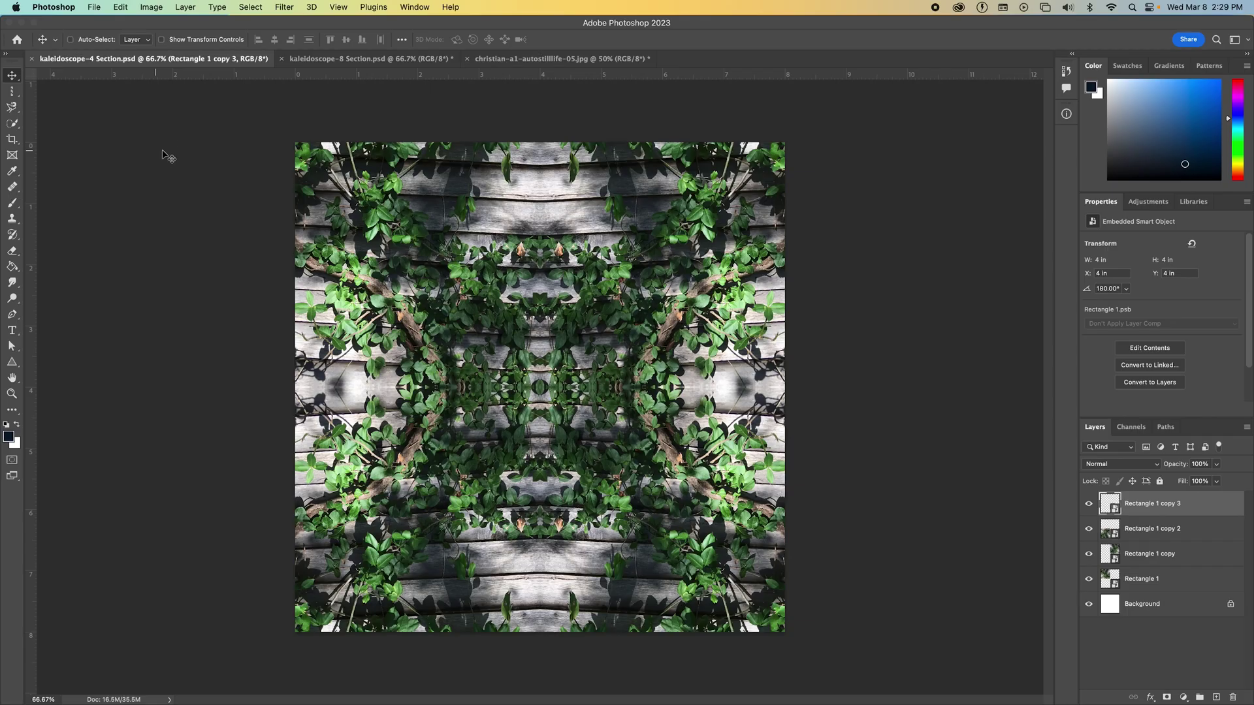
left_click(92, 12)
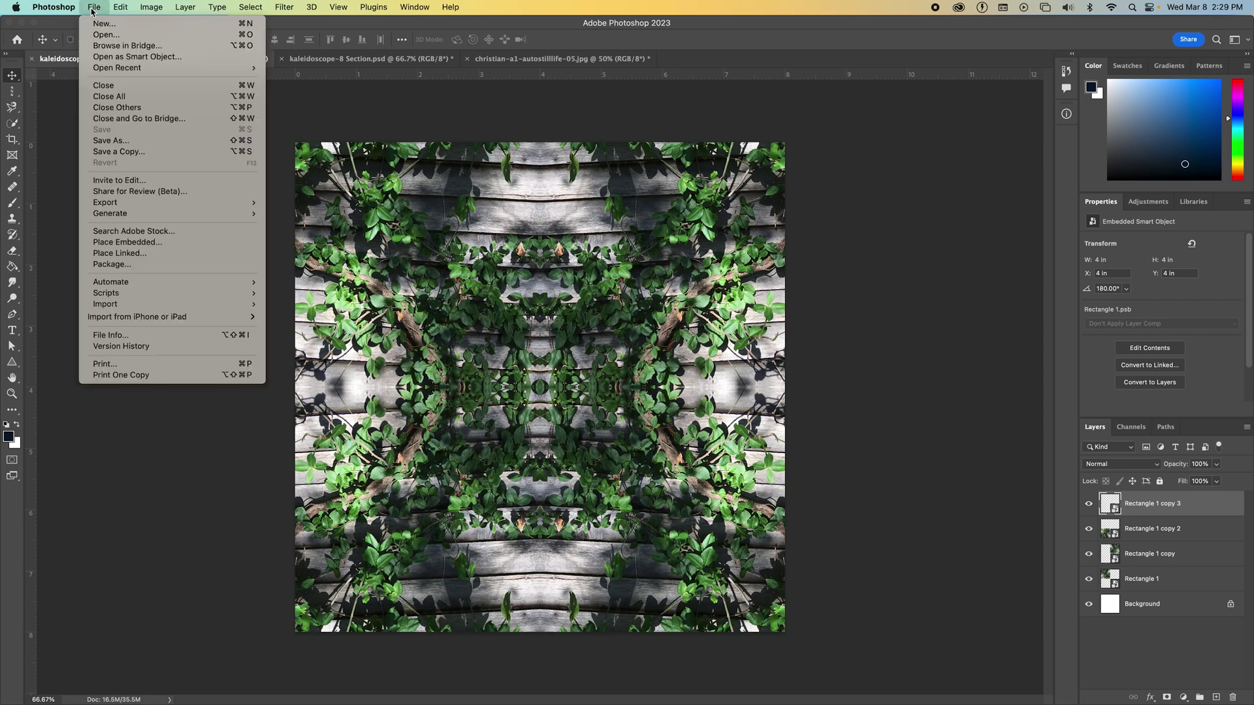
left_click(98, 24)
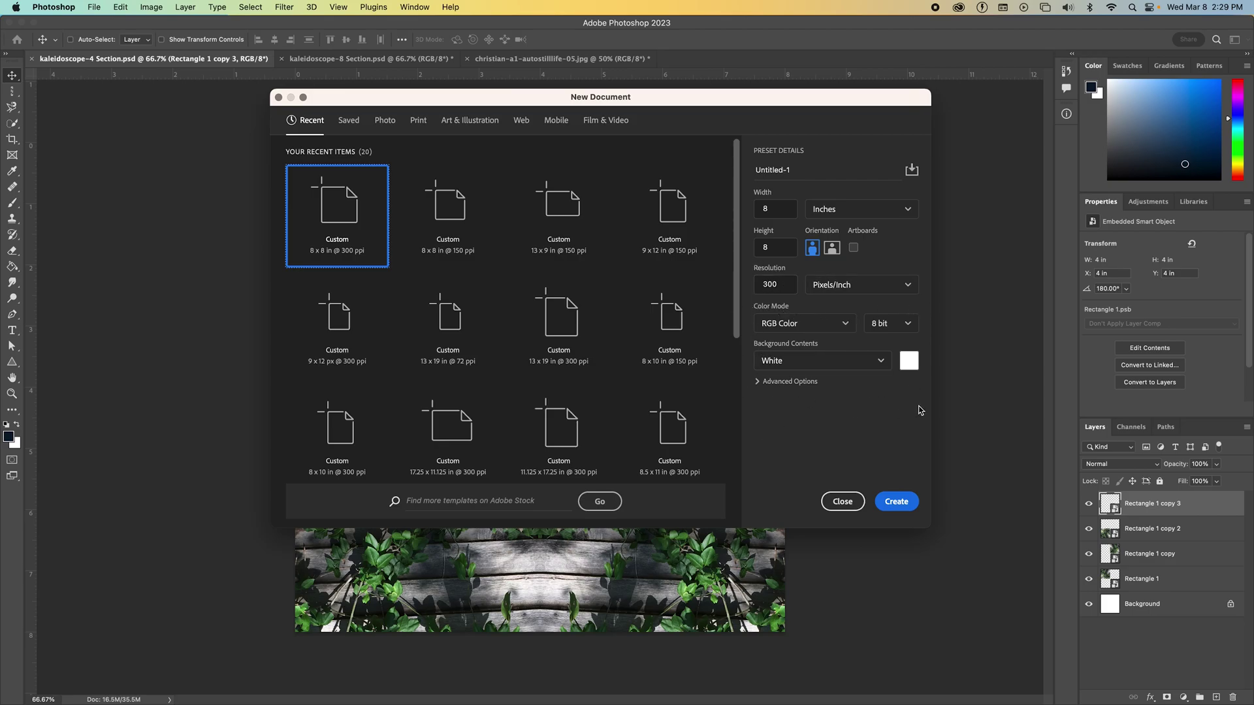
left_click(905, 503)
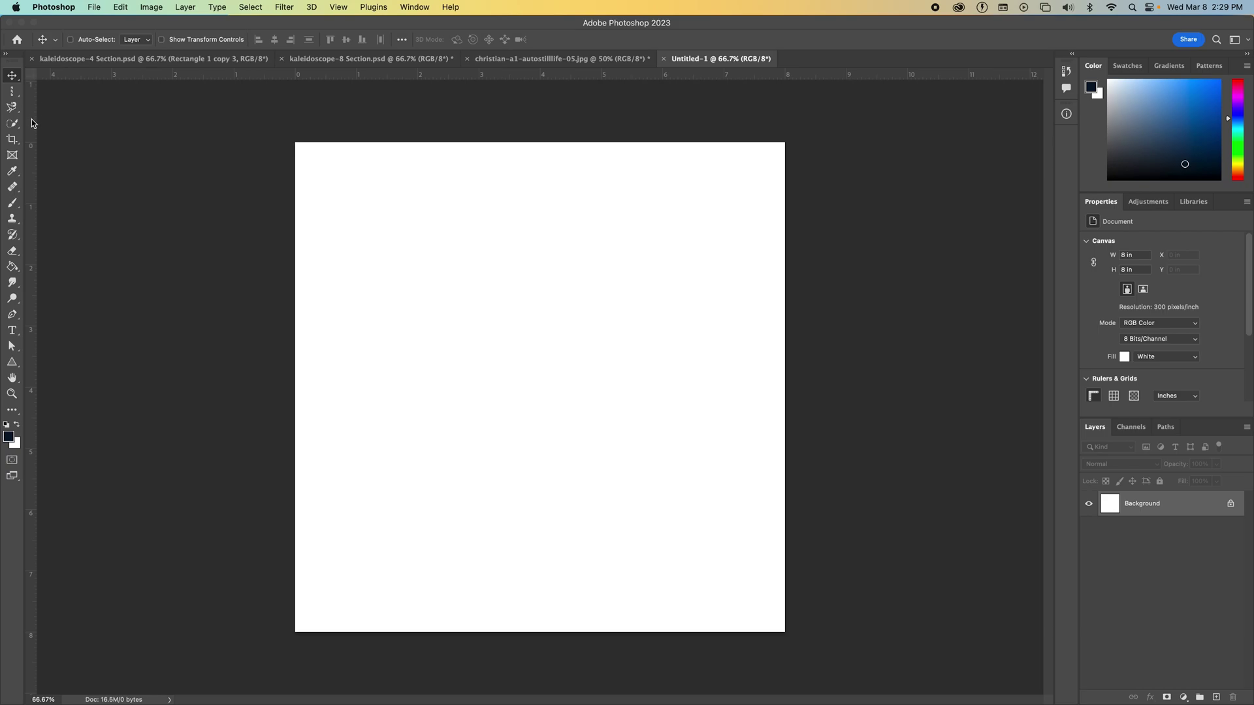
Show rulers around the blank Untitled-1 canvas with Cmd+R.
left_click(340, 7)
key("super")
key("super+r")
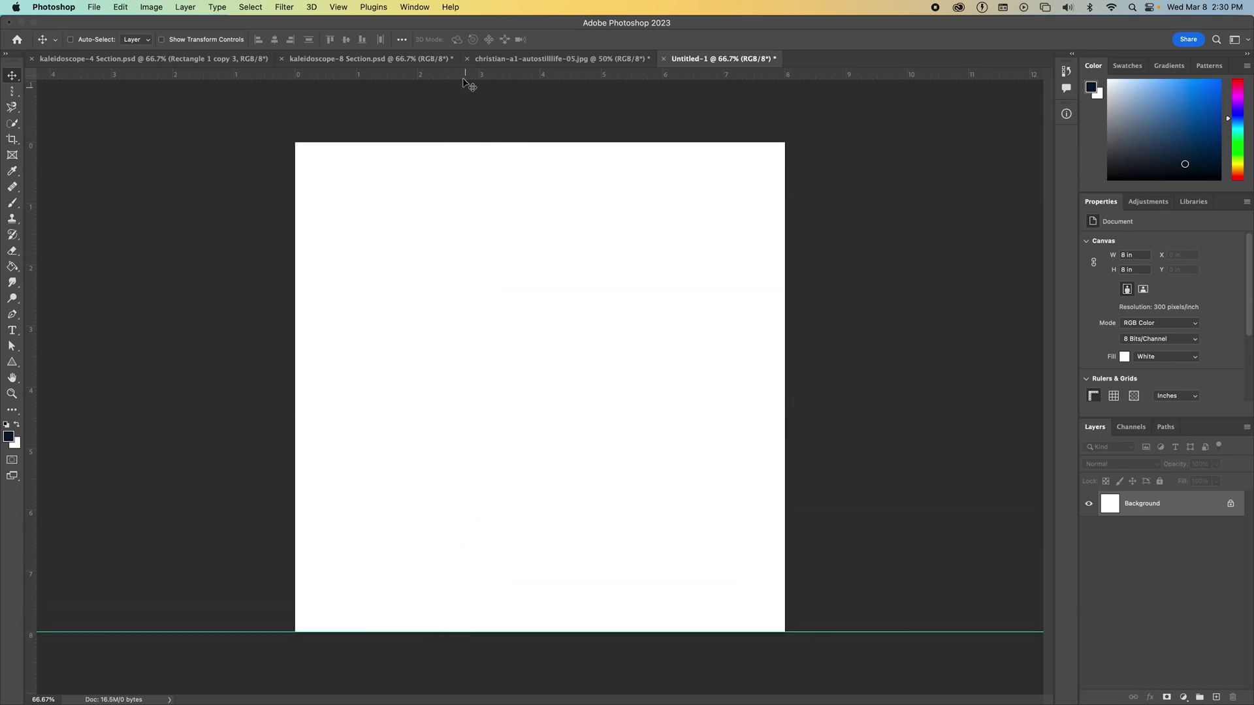
Drag guides to the canvas edges at 0 and 8 in, plus centre guides at 4 in.
left_click_drag(461, 71, 465, 142)
left_click_drag(37, 241, 785, 247)
left_click_drag(67, 245, 298, 278)
left_click(657, 329)
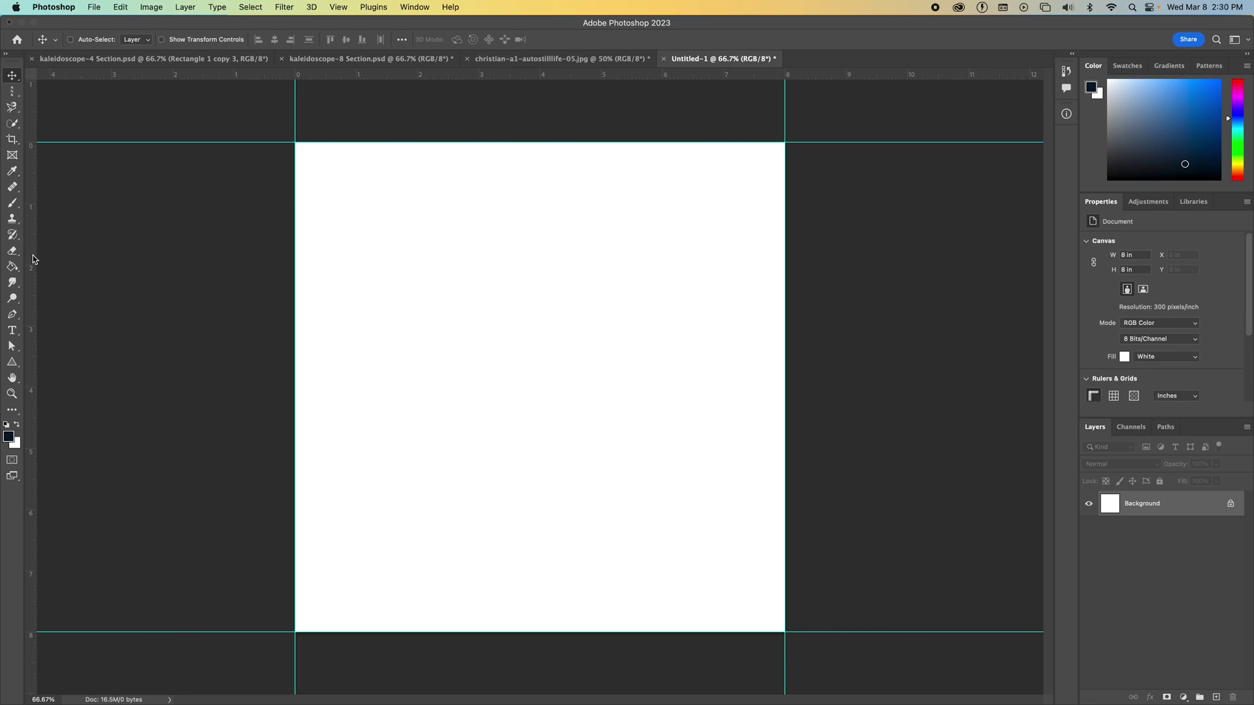
left_click_drag(33, 259, 538, 259)
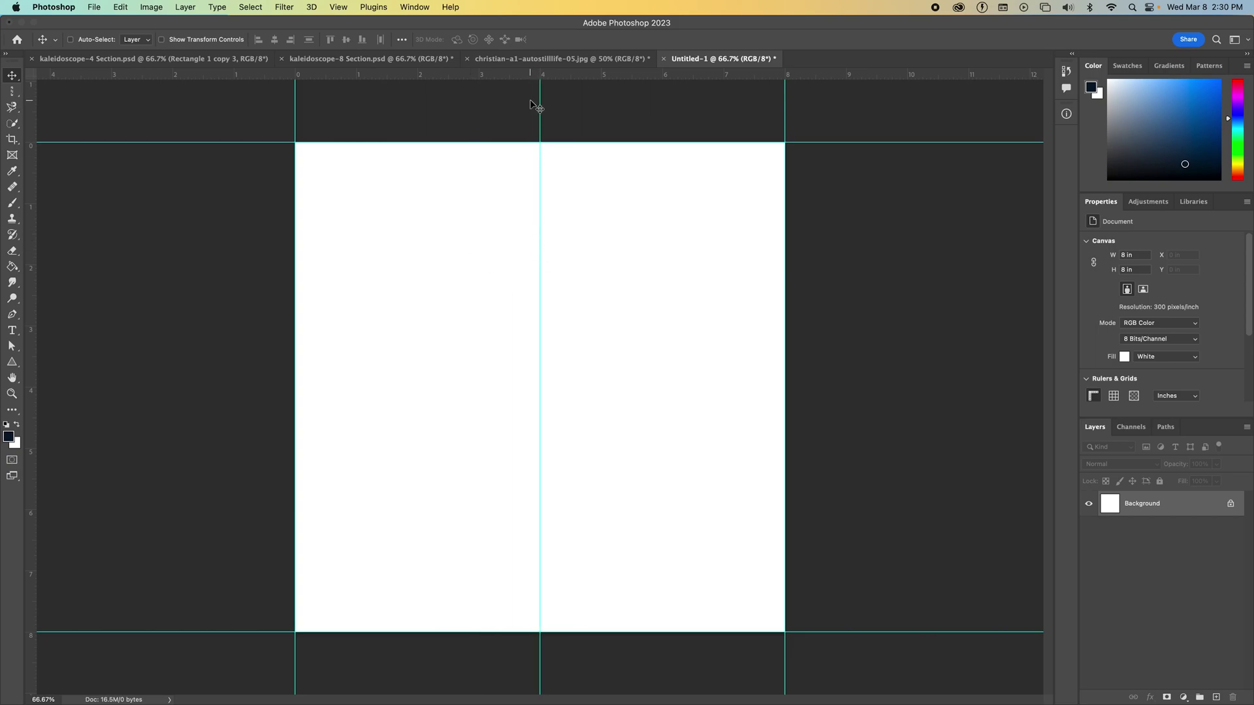
left_click_drag(512, 75, 499, 388)
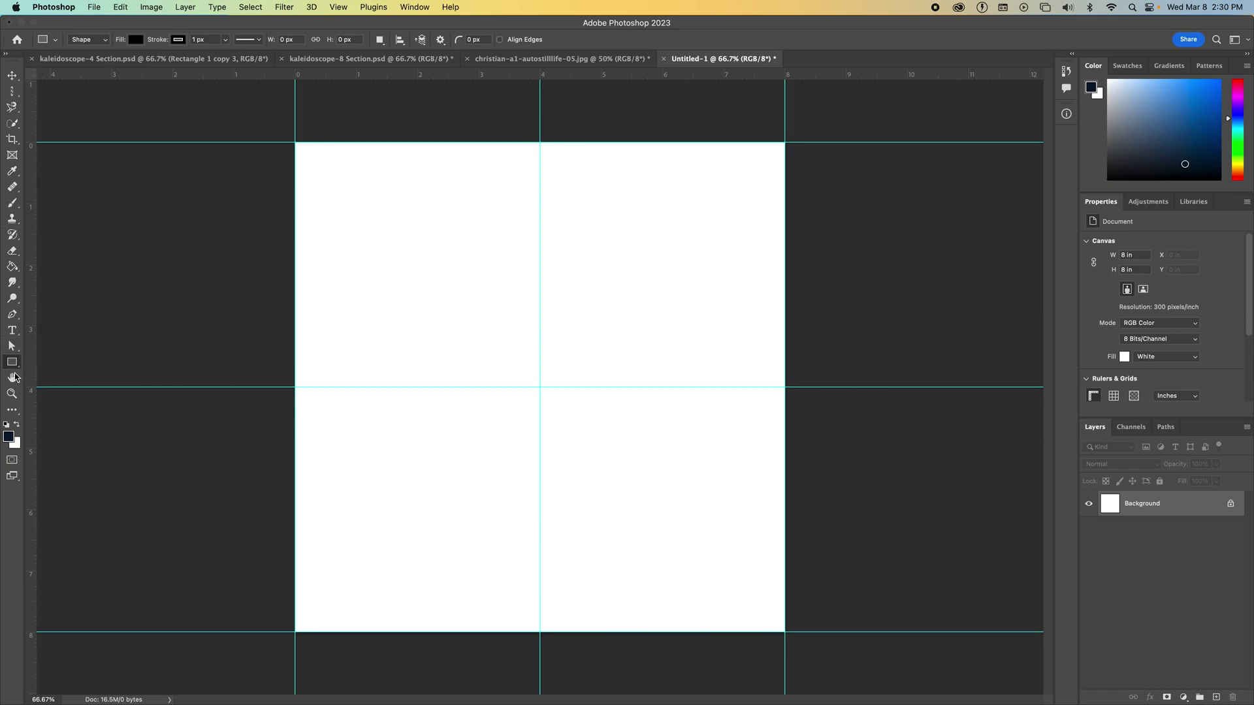
With the Rectangle Tool, draw a black rectangle in the top-left quadrant.
left_click(12, 364)
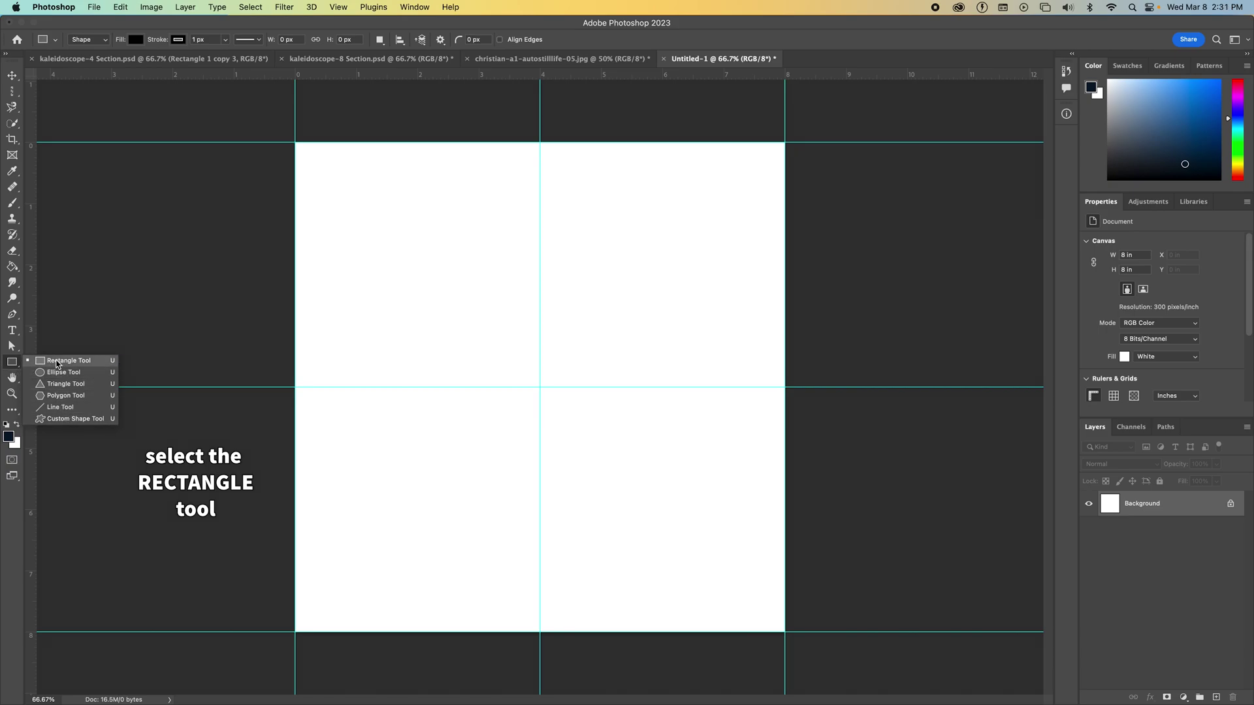
left_click(58, 372)
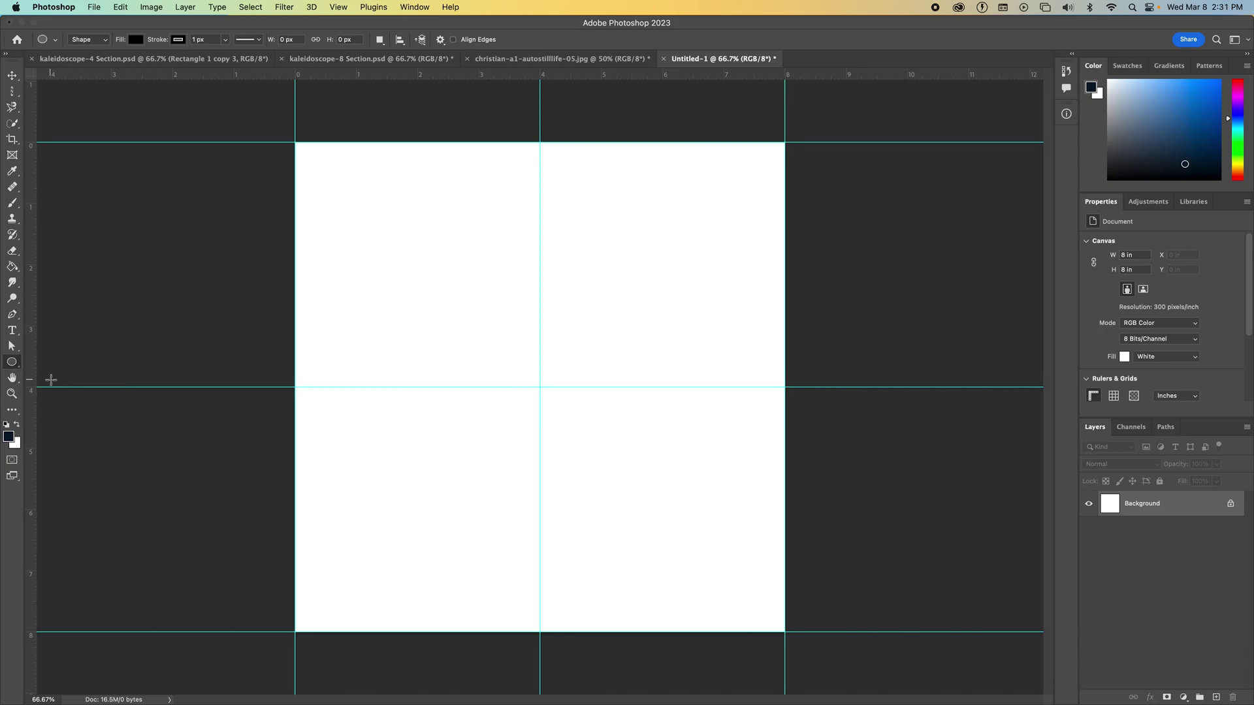
left_click_drag(12, 363, 49, 363)
left_click_drag(434, 247, 546, 334)
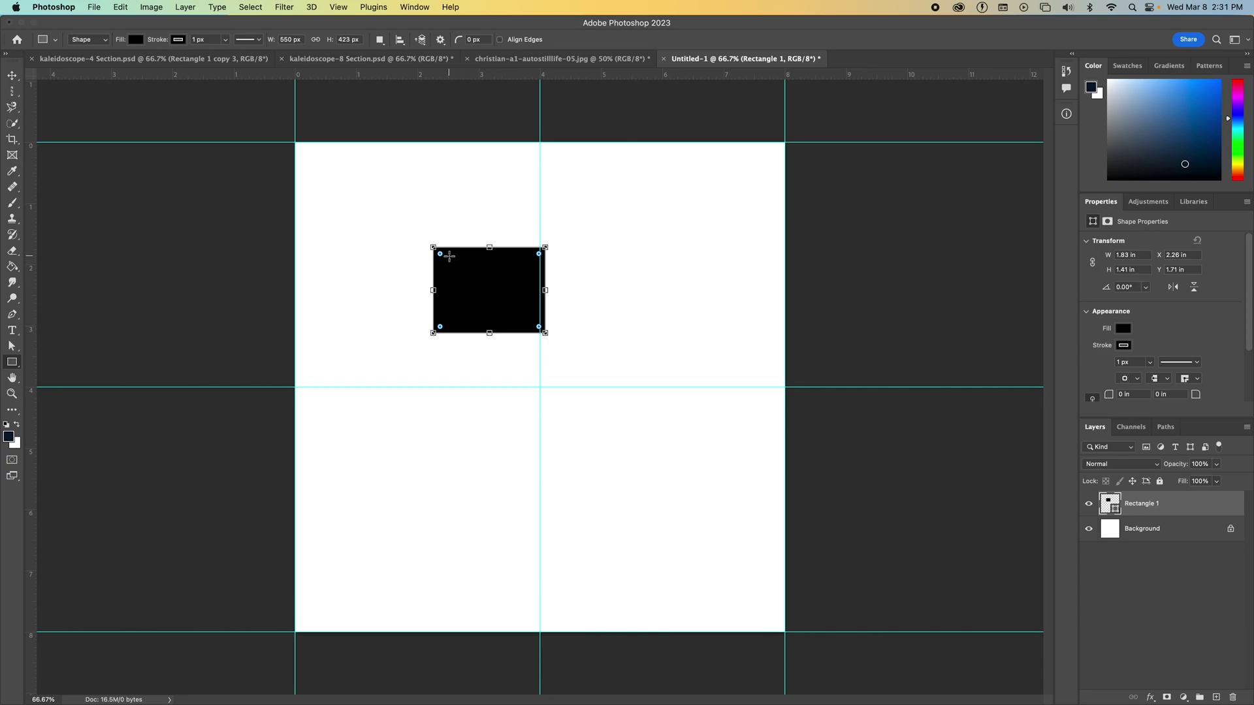
Reset the corner radius to 0 and stretch the rectangle to fill the 4 × 4 in quadrant.
left_click_drag(440, 255, 450, 264)
left_click_drag(451, 265, 396, 218)
left_click_drag(433, 333, 300, 385)
left_click_drag(546, 246, 540, 141)
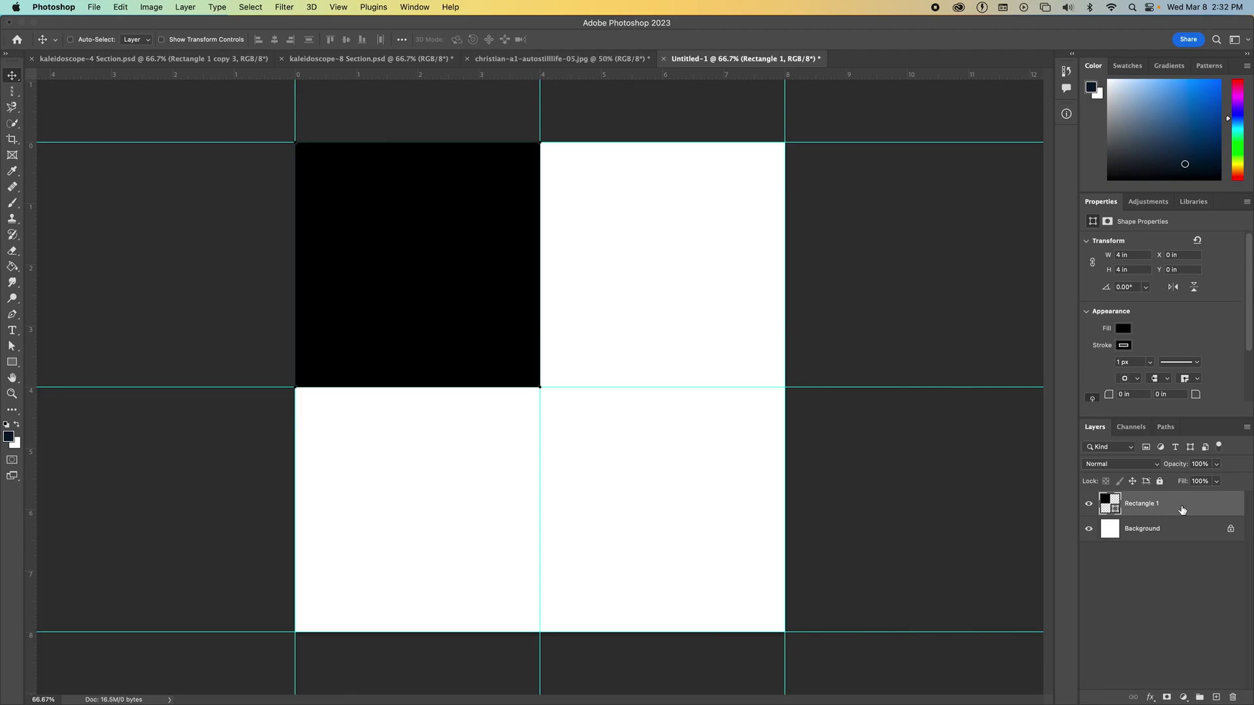
Convert the Rectangle 1 layer into a smart object.
right_click(1200, 504)
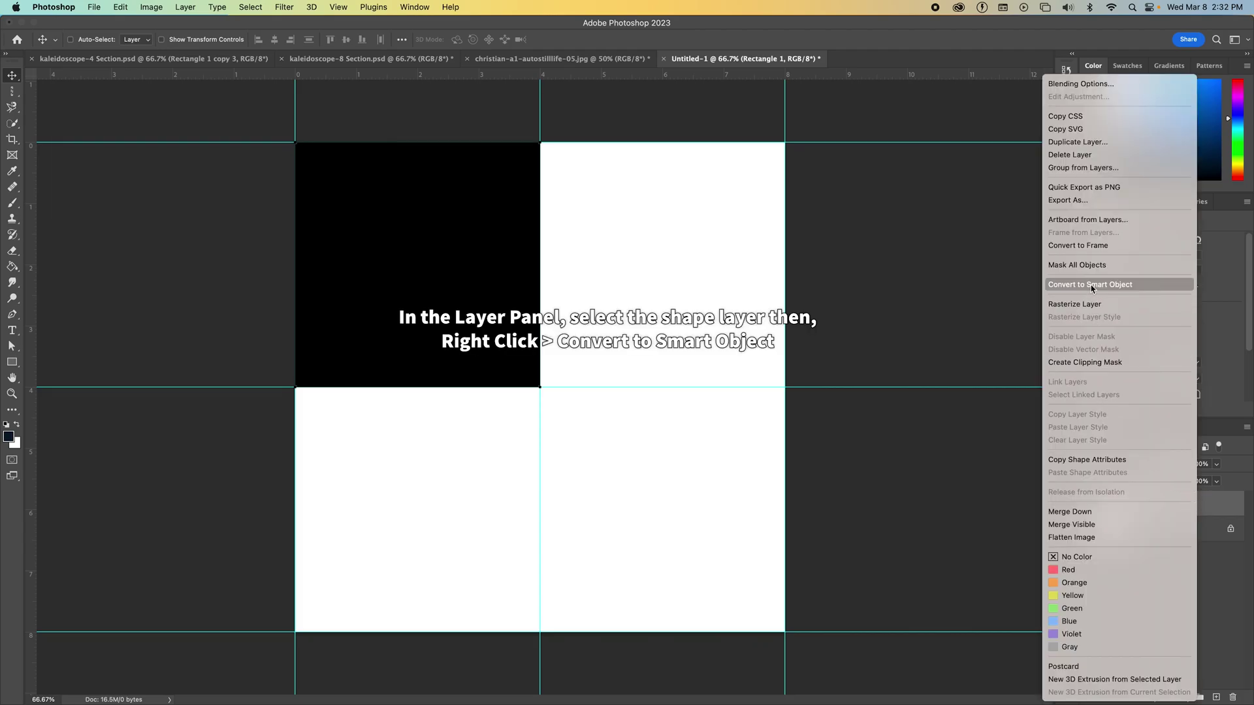
left_click(1124, 288)
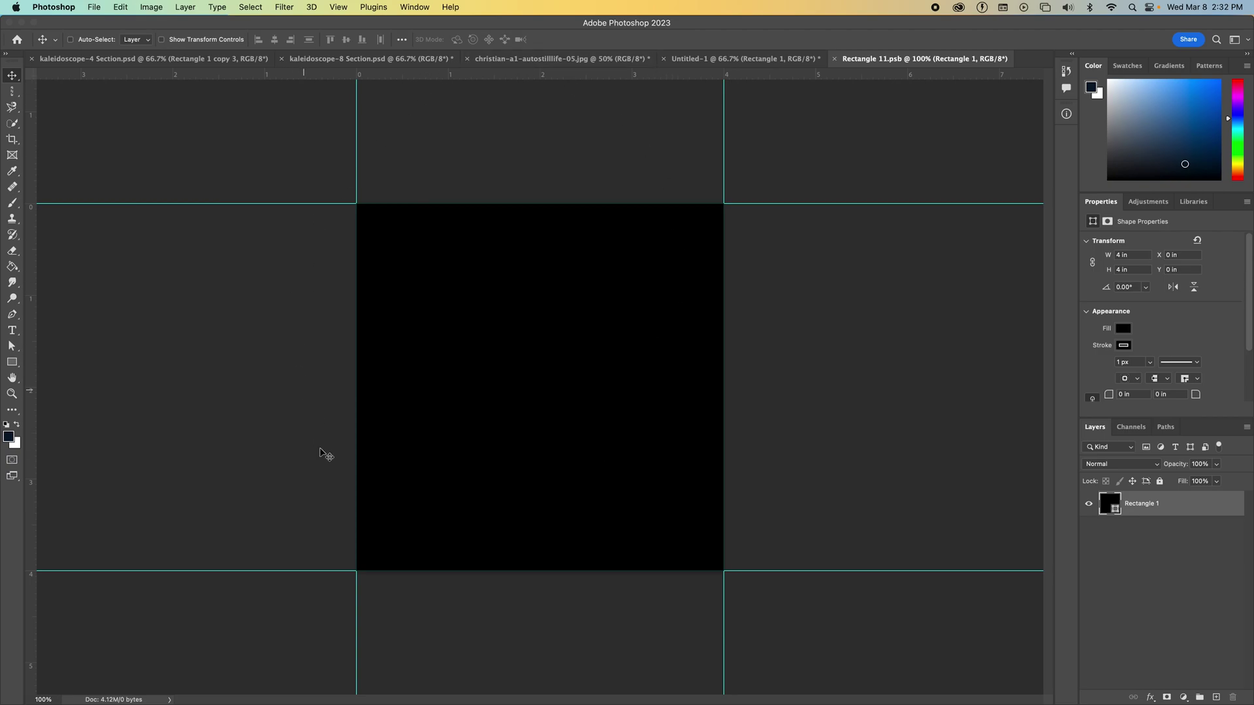
Place the IMG_9819 vine-covered siding photo into the smart object's document.
left_click(707, 60)
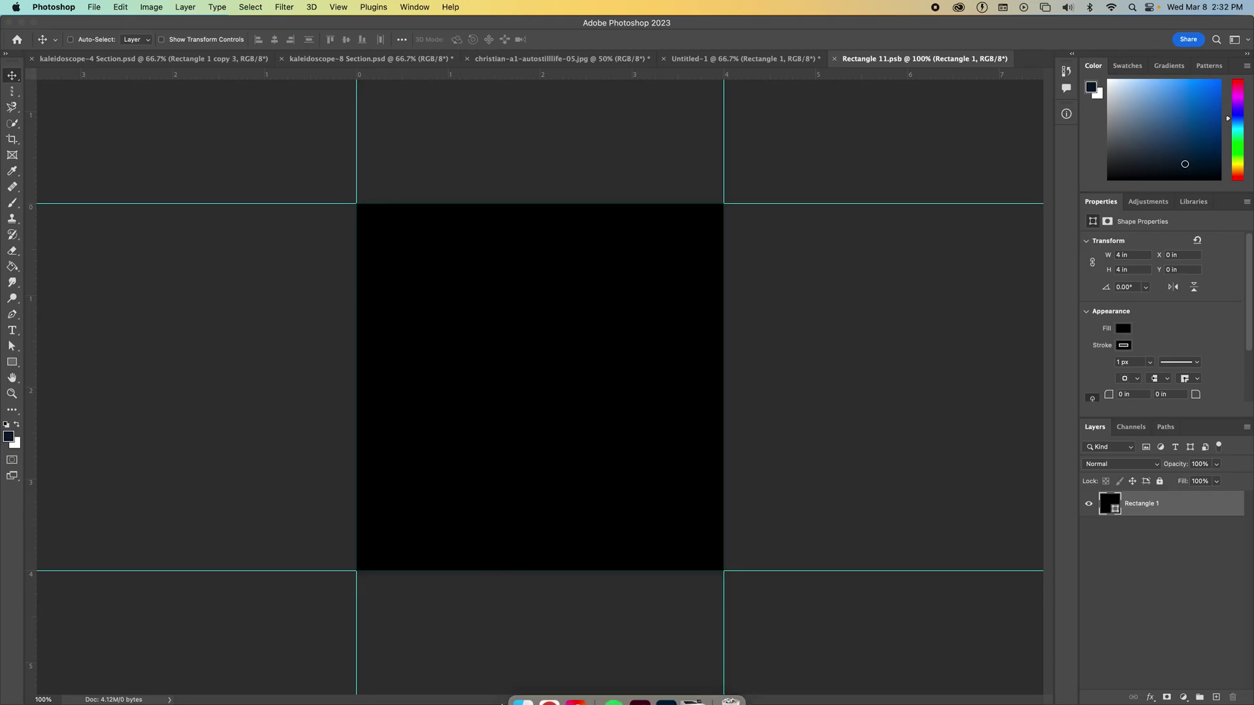
left_click(523, 684)
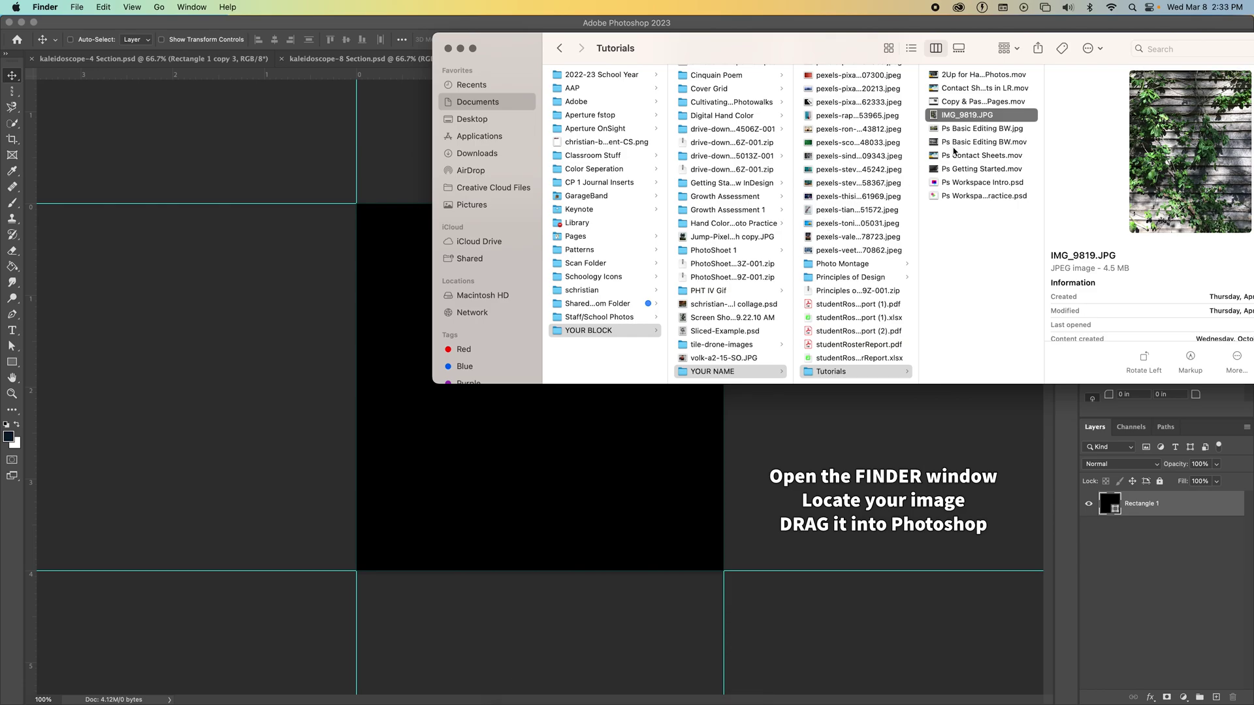
left_click_drag(963, 120, 610, 473)
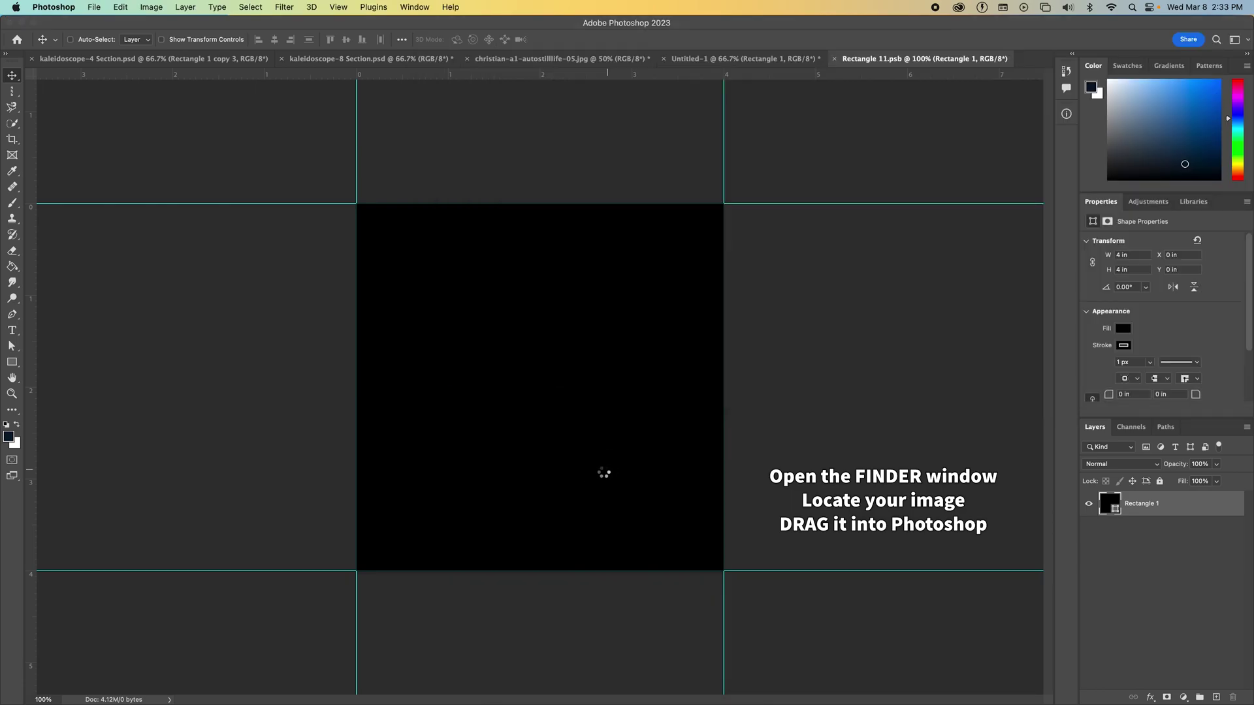
Enlarge and reposition the photo until it covers the whole square, then commit the transform.
left_click_drag(584, 362, 493, 212)
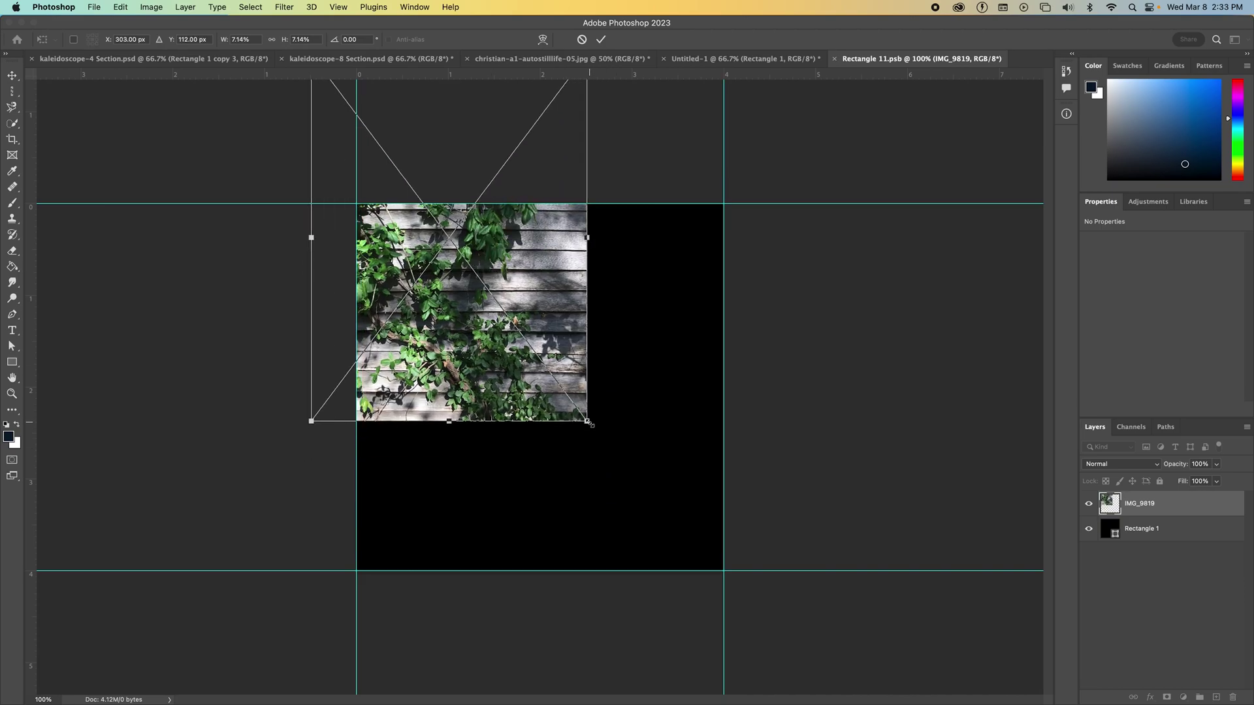
left_click_drag(588, 424, 884, 655)
left_click_drag(566, 520, 409, 271)
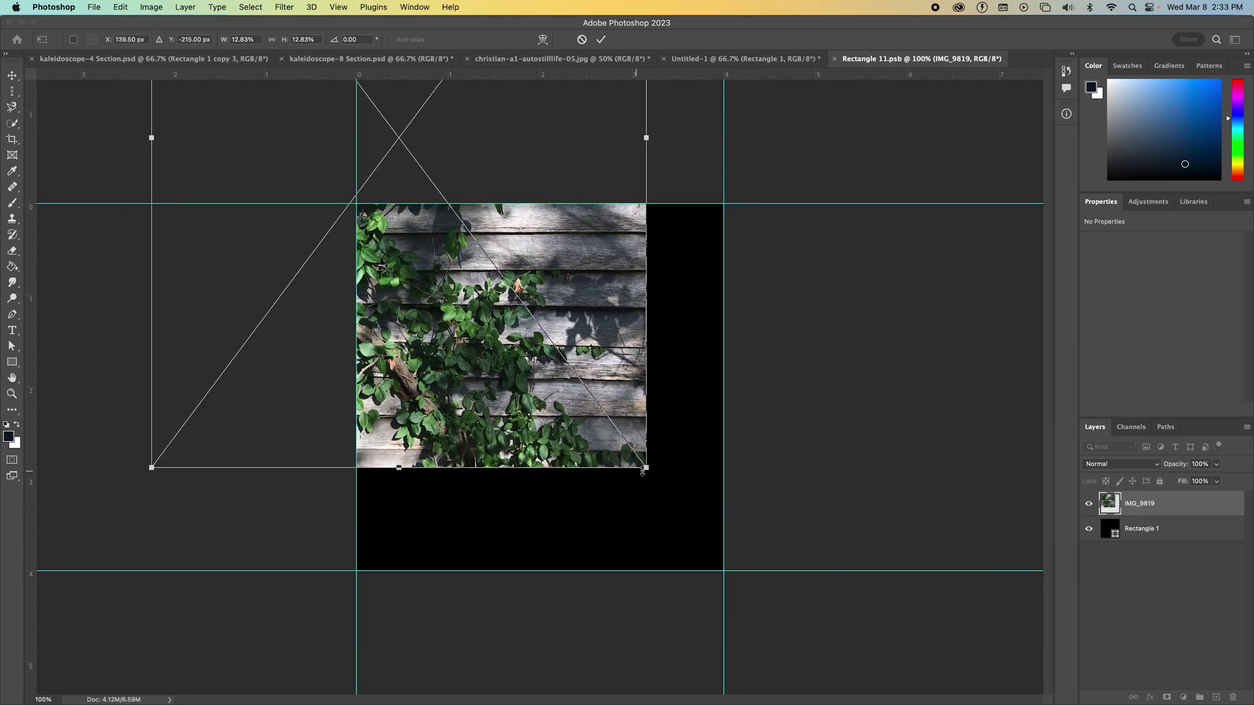
left_click_drag(647, 467, 818, 685)
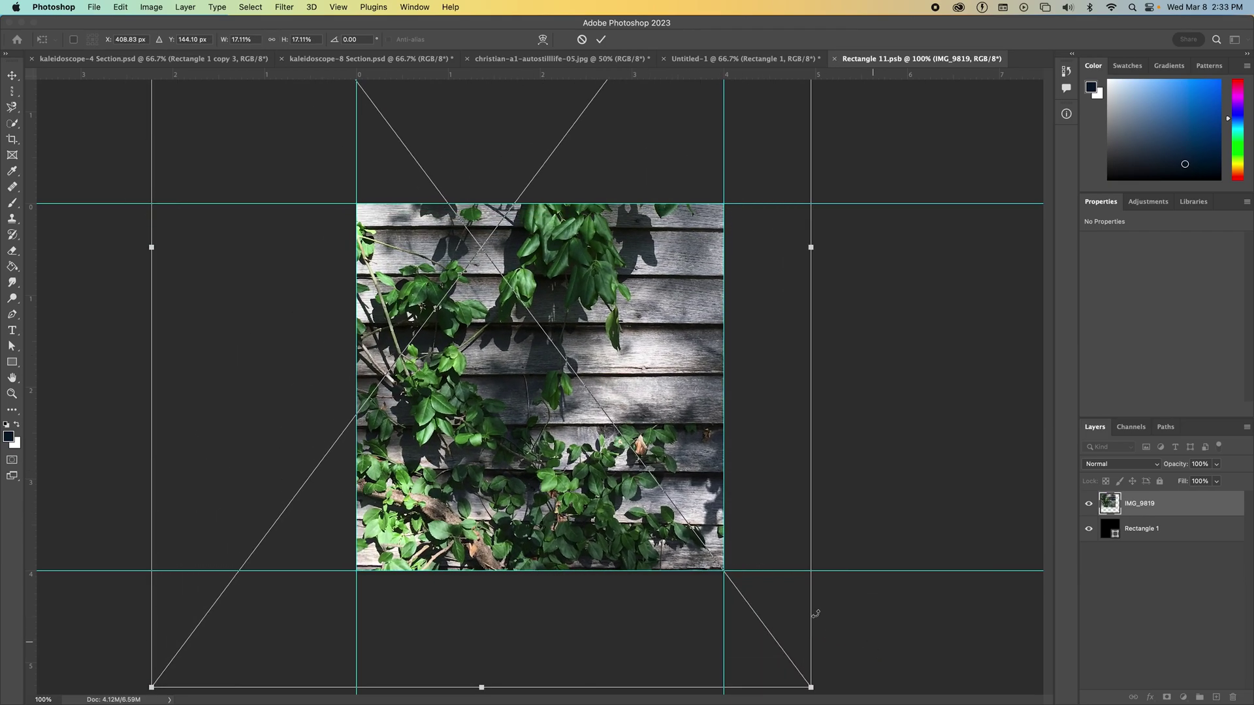
left_click_drag(611, 499, 638, 481)
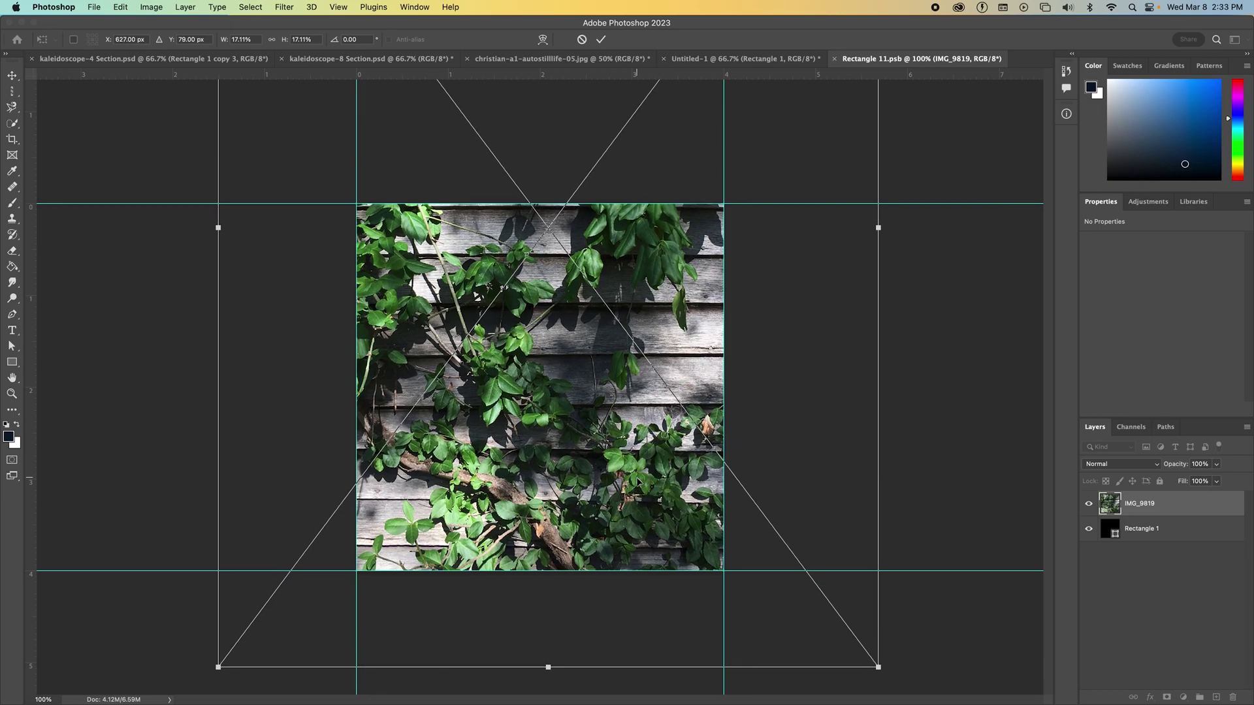
left_click_drag(514, 426, 528, 427)
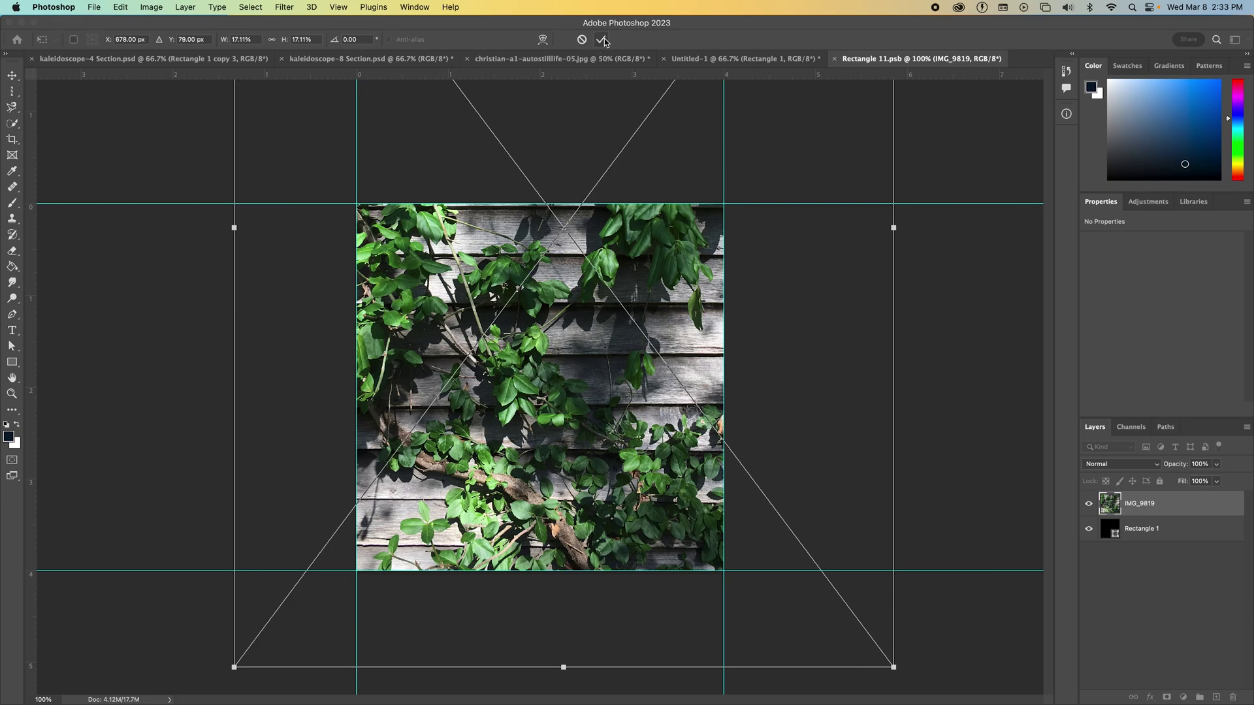
double_click(601, 370)
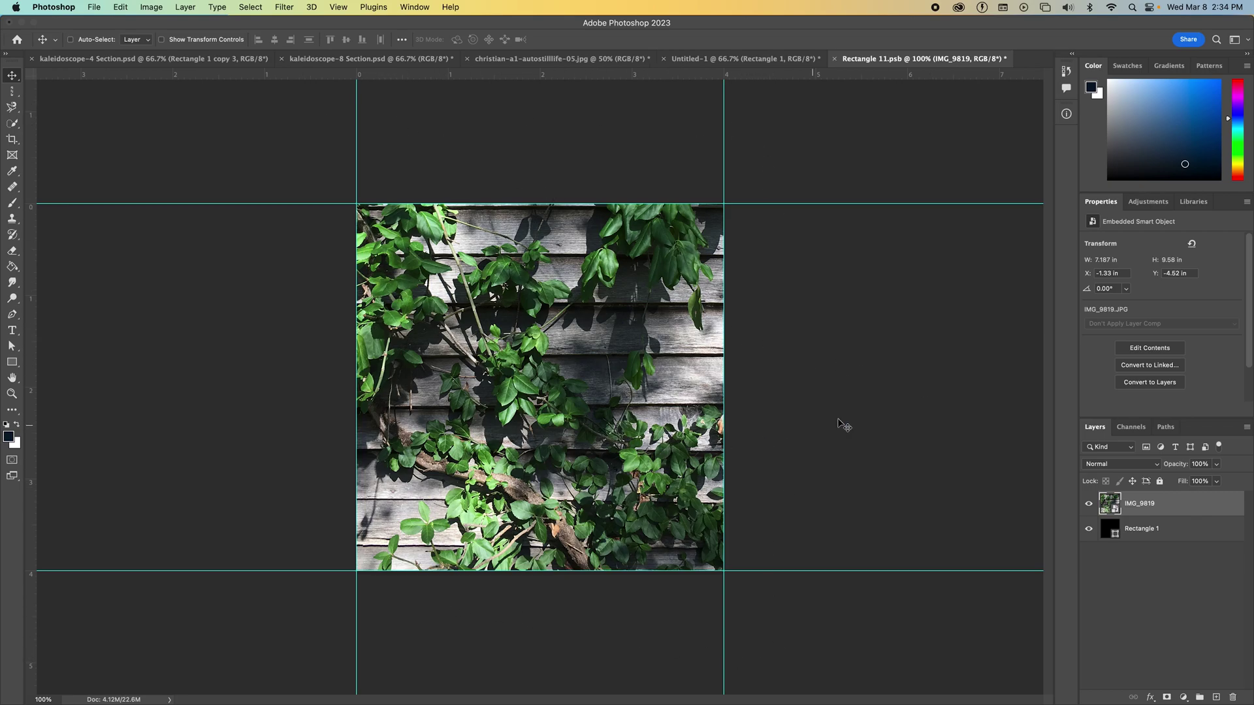
Save the Rectangle 11.psb contents and return to the Untitled-1 grid.
key("super+s")
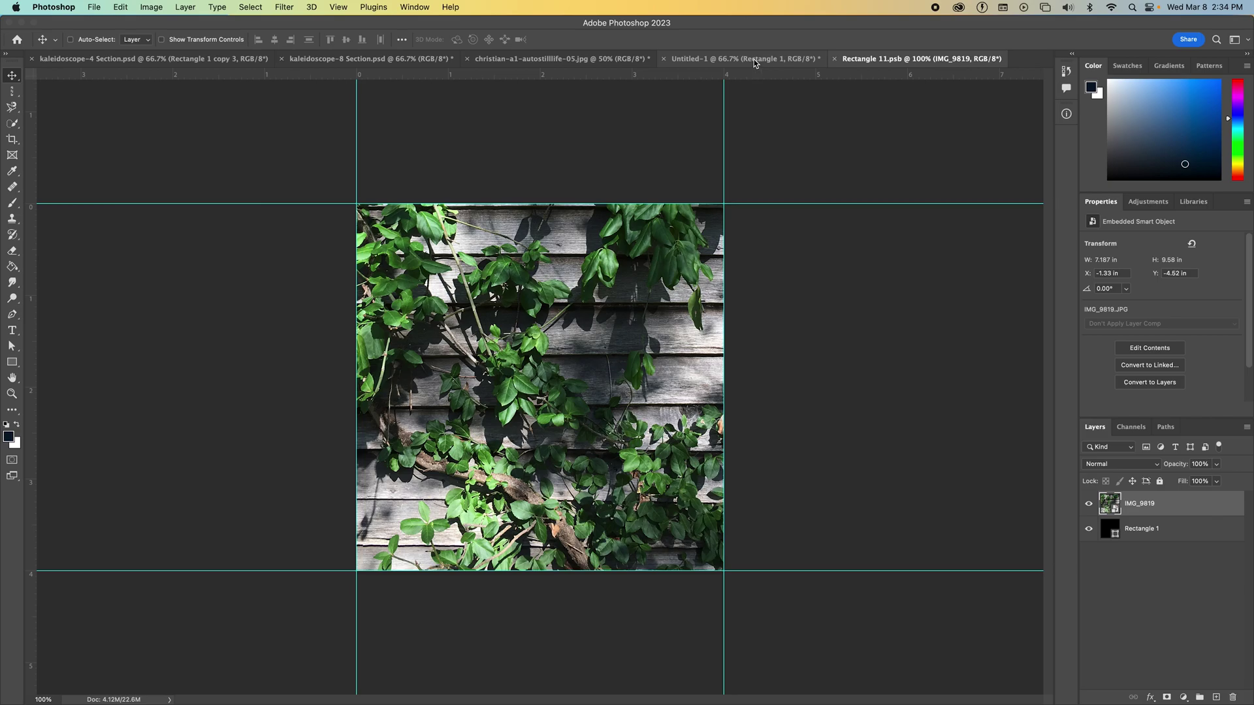
left_click(789, 60)
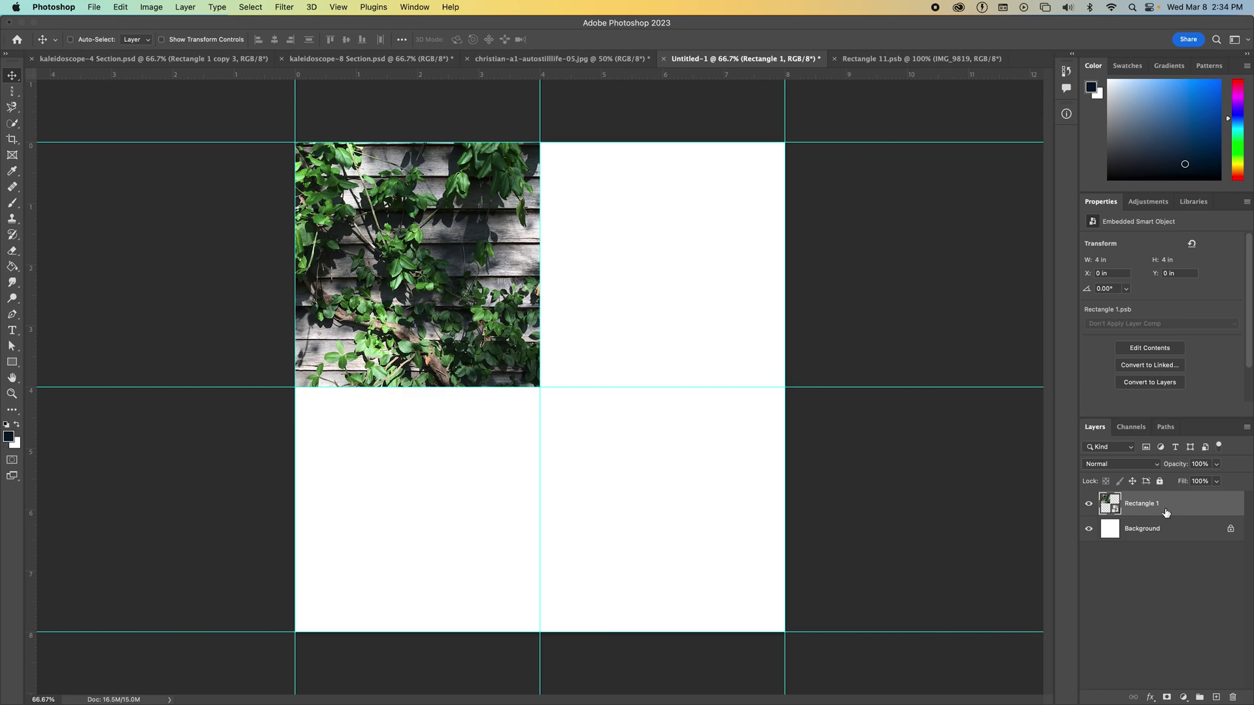
Duplicate Rectangle 1 with Cmd+J, removing the extra copy, leaving one Rectangle 1 copy.
key("super+j")
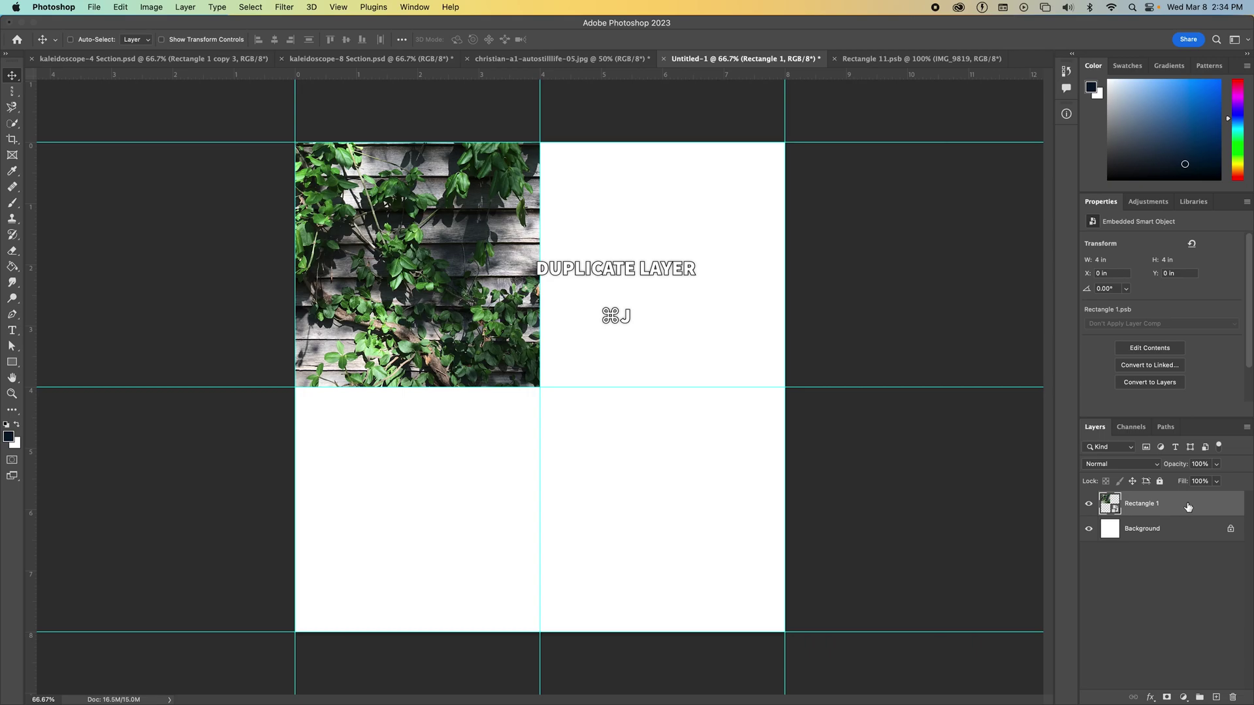
left_click_drag(1189, 508, 1216, 698)
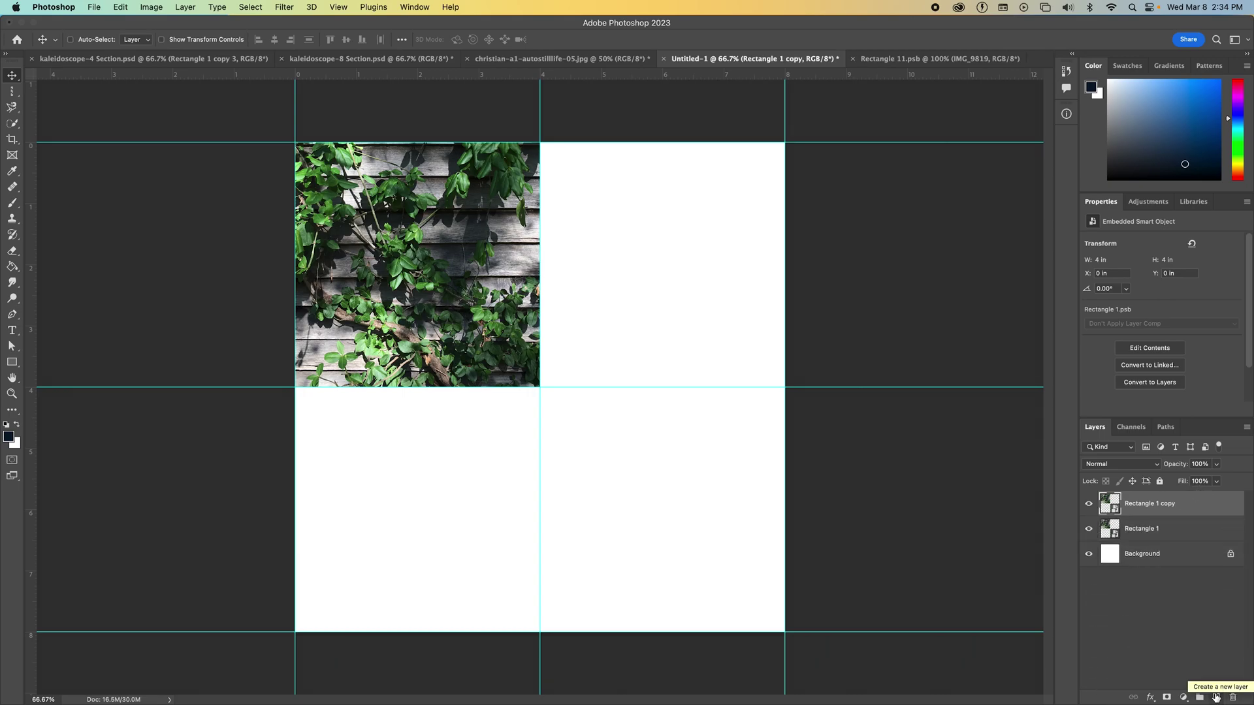
key("Delete")
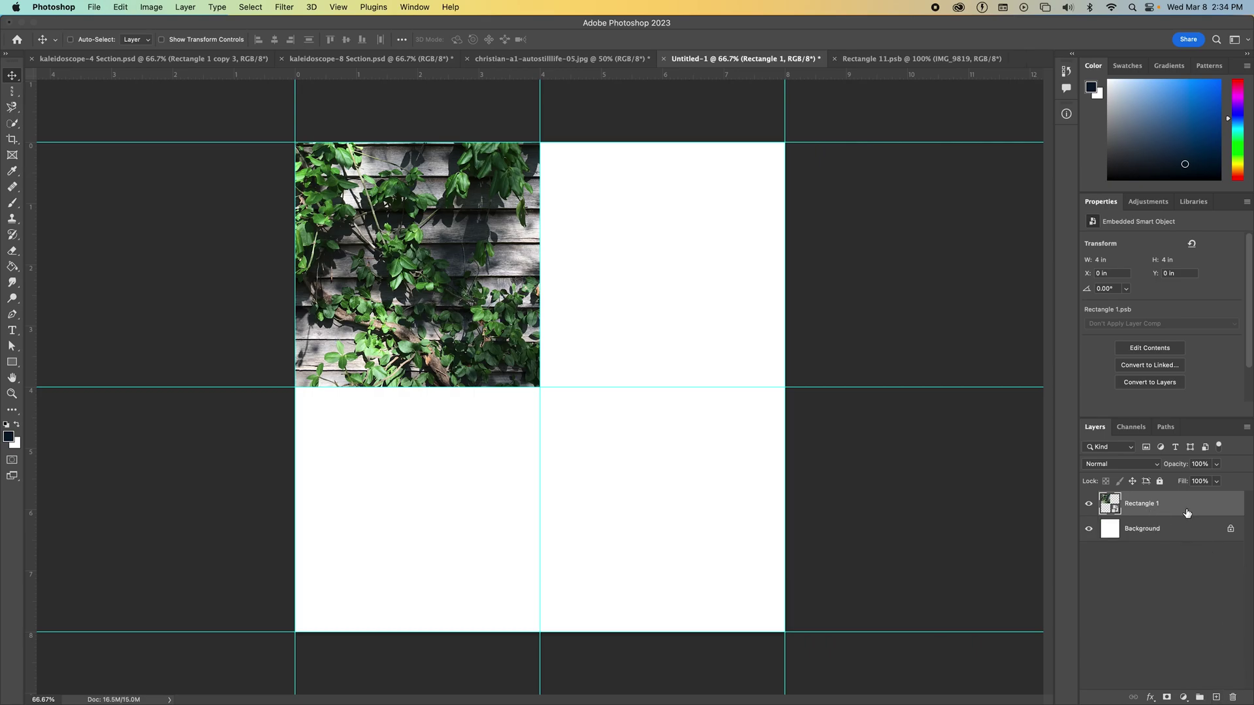
key("super+j")
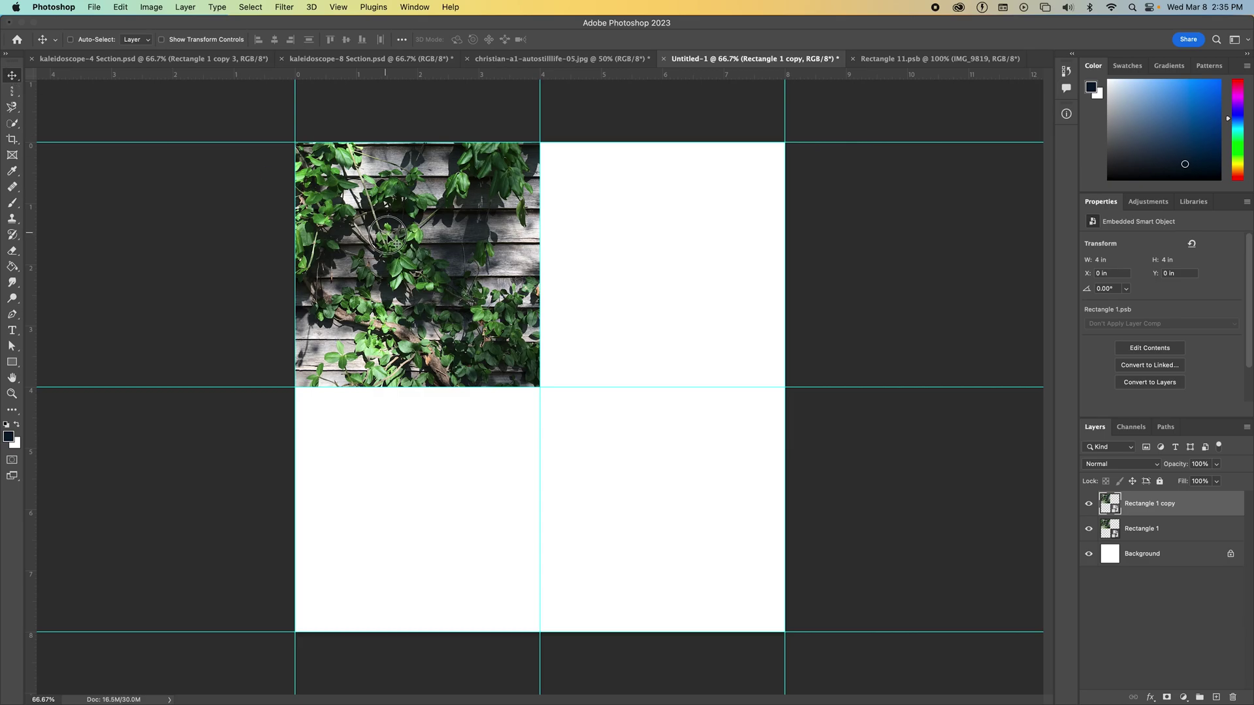
Drag Rectangle 1 copy into the top-right quadrant at X 4 in.
left_click_drag(395, 233, 629, 239)
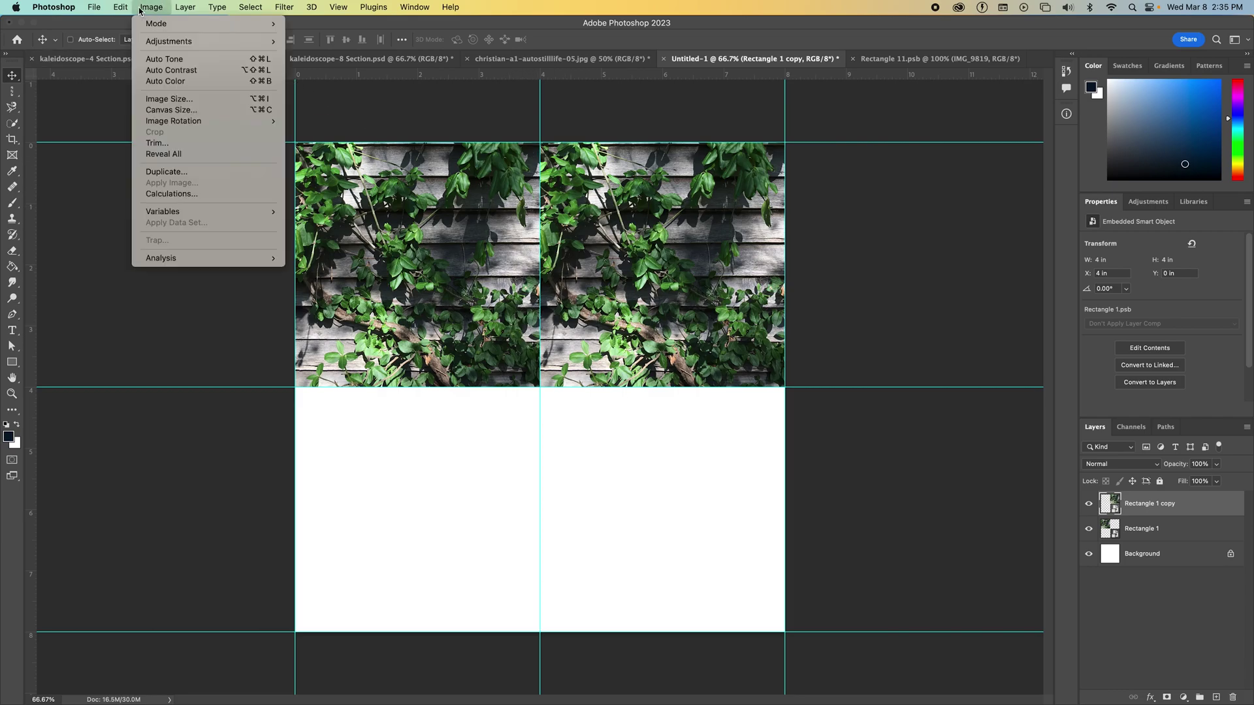
Flip Rectangle 1 copy horizontally via Edit > Transform > Flip Horizontal.
mouse_move(120, 8)
mouse_move(194, 284)
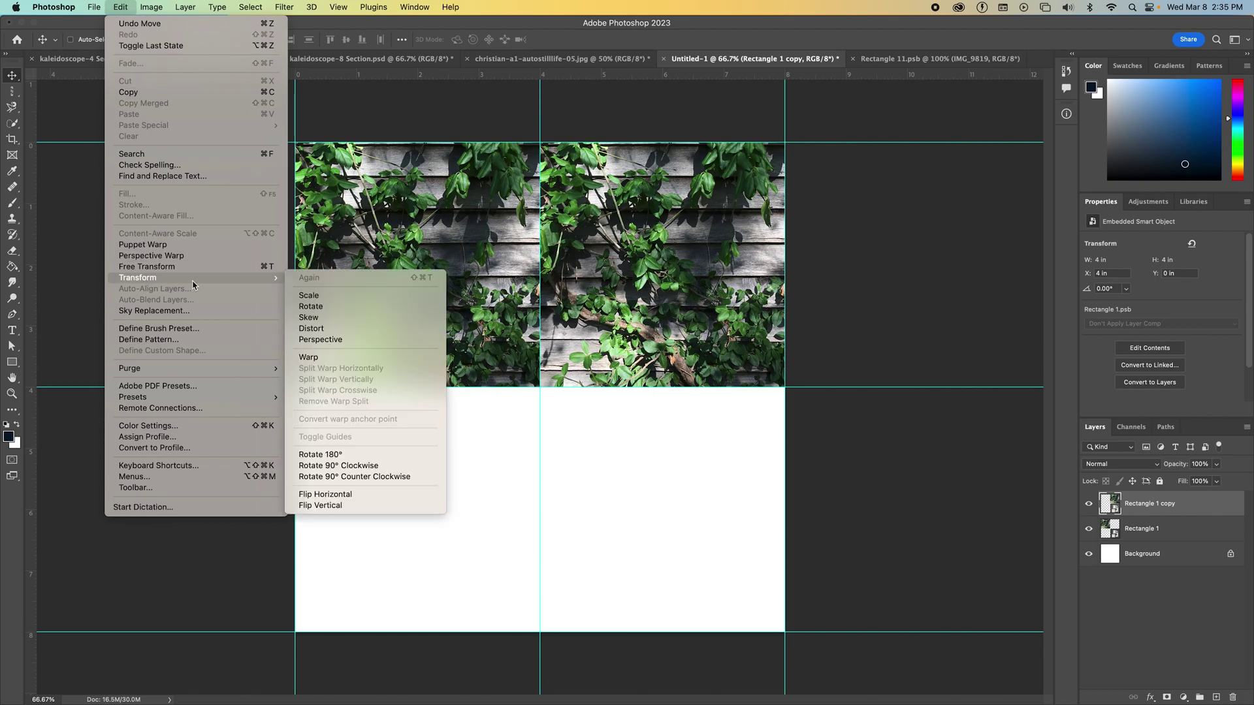
left_click(383, 494)
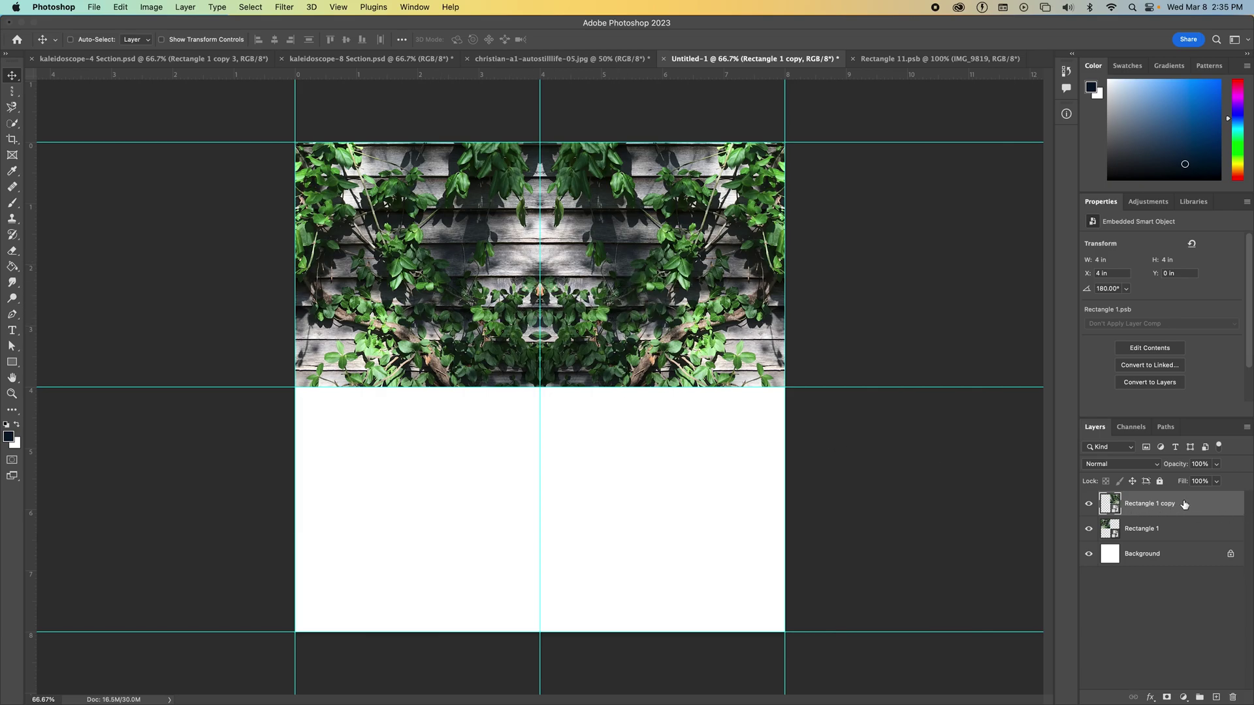
Duplicate the mirrored vine square and flip the copy vertically in the bottom-right quadrant.
key("super+j")
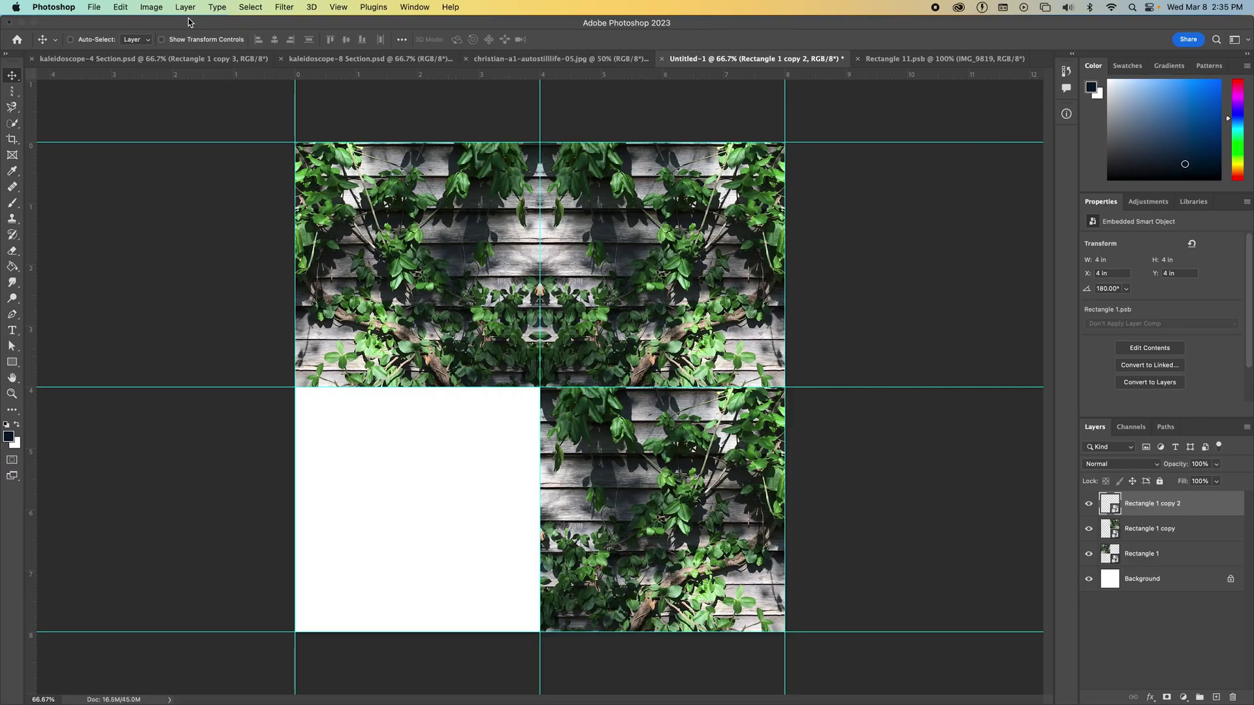
left_click(151, 7)
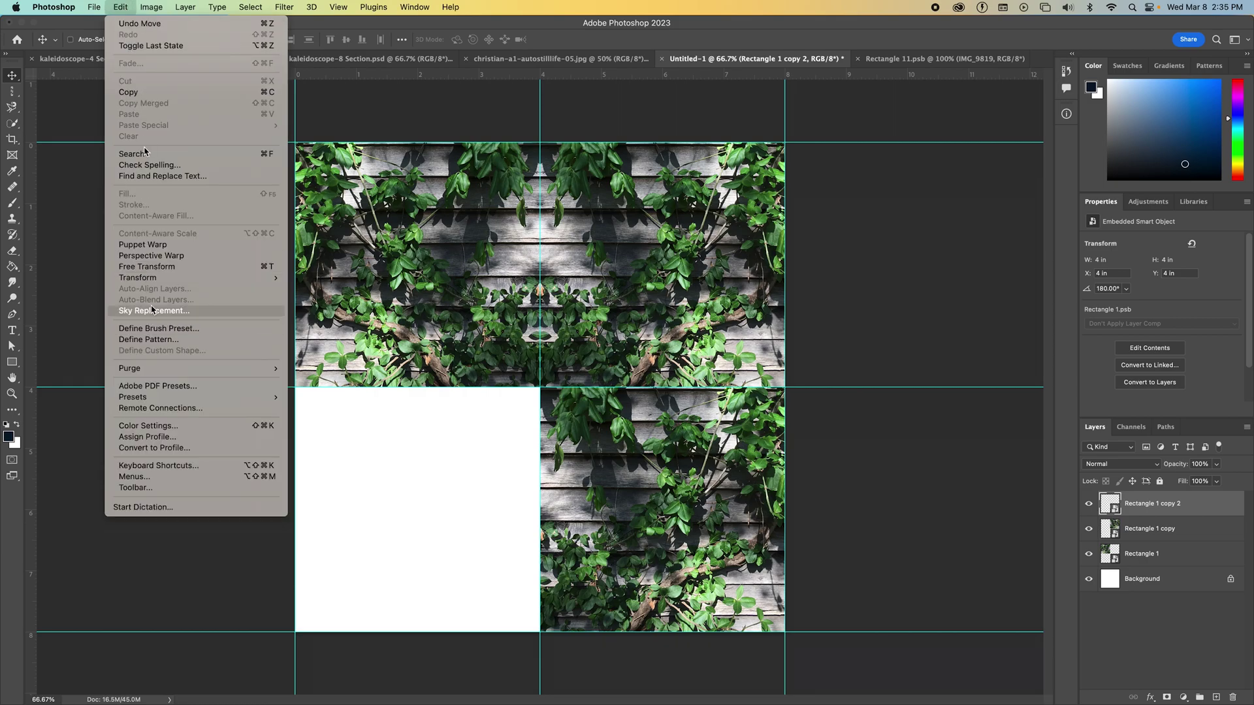
mouse_move(157, 282)
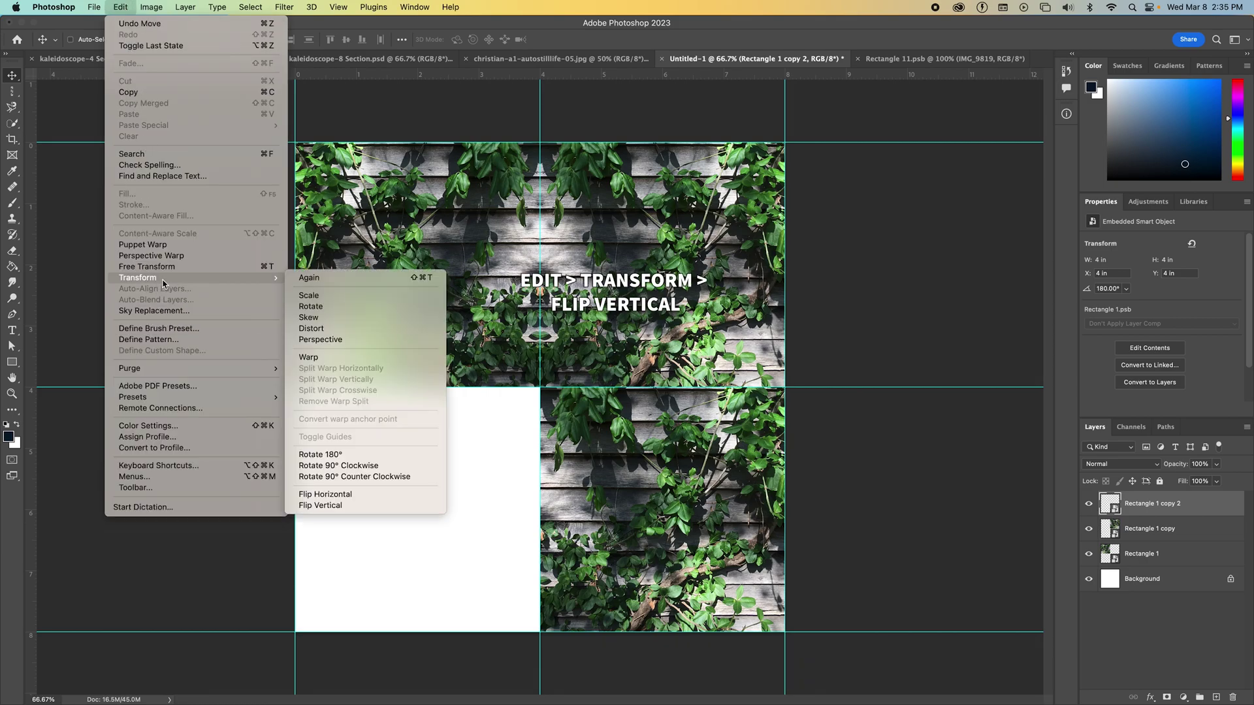
left_click(368, 506)
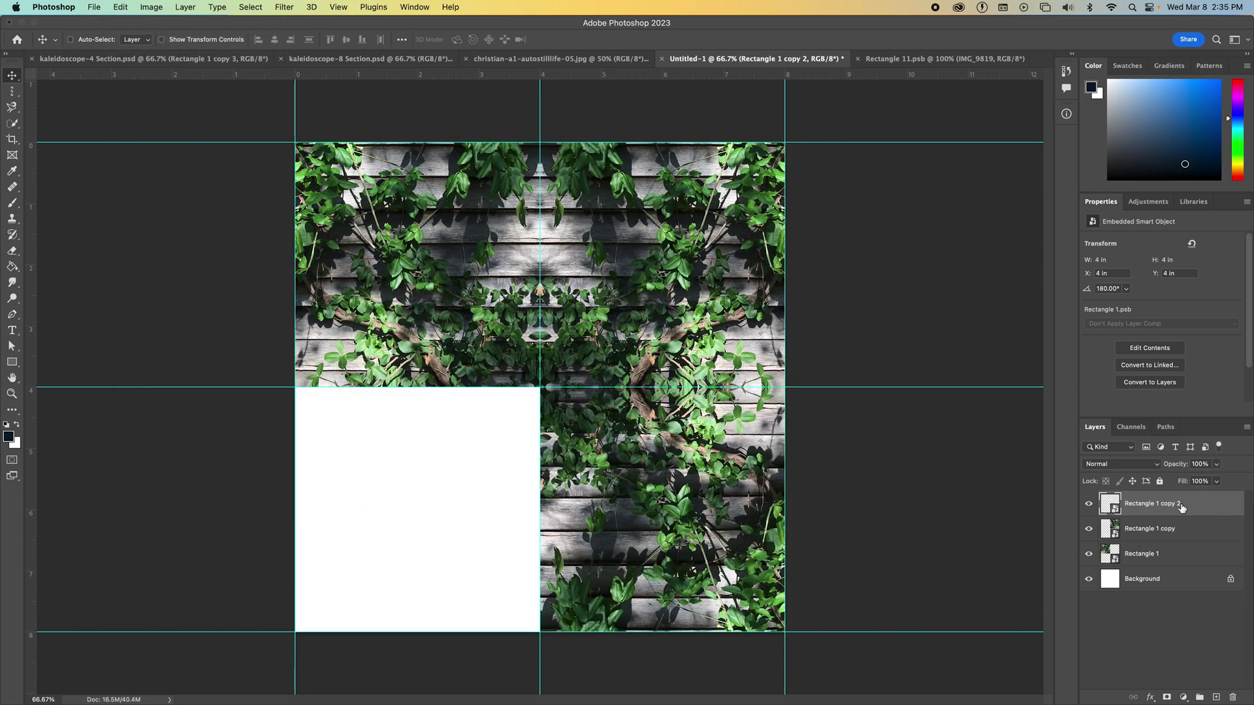
Duplicate the flipped square as Rectangle 1 copy 3, move it bottom-left, and flip it horizontally.
key("super+j")
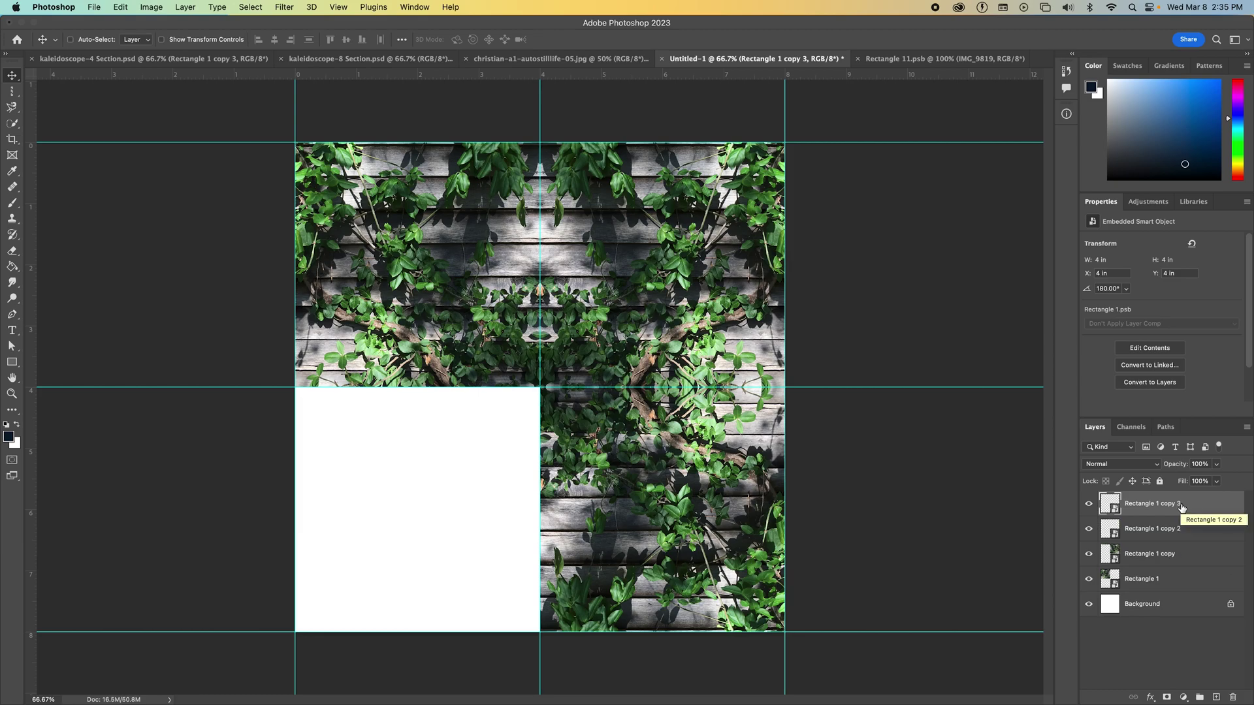
left_click_drag(662, 495, 424, 506)
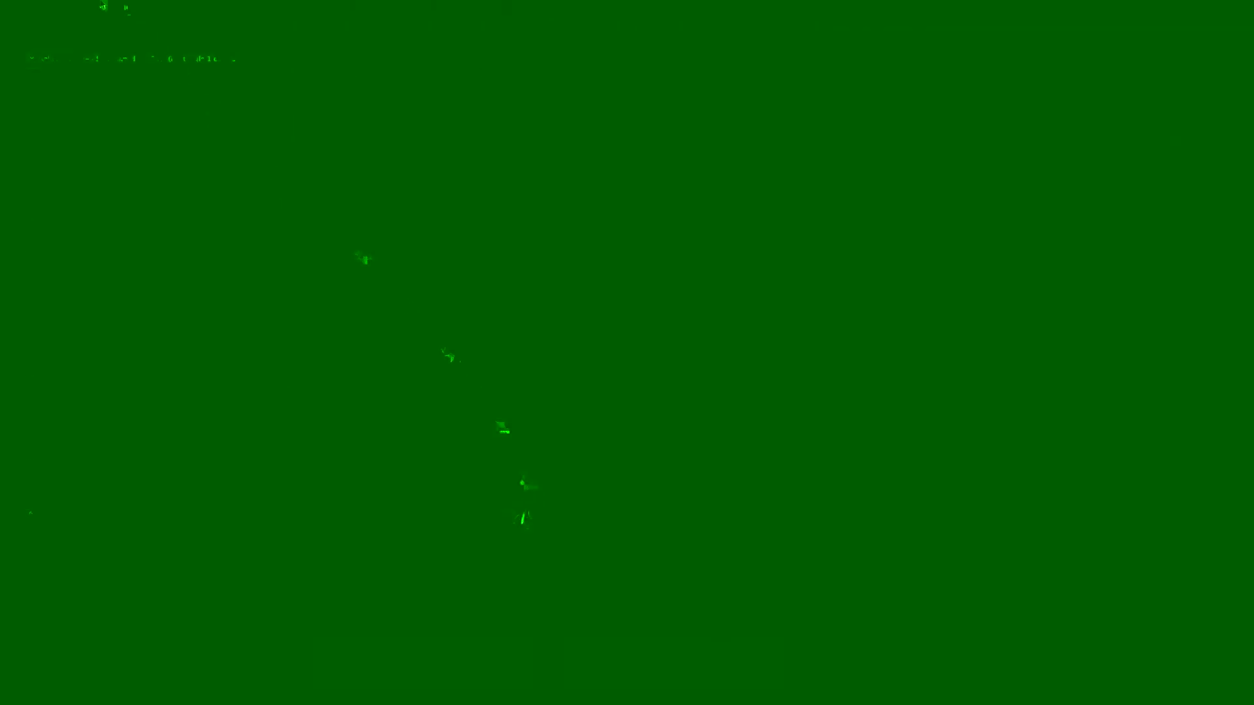
left_click(120, 6)
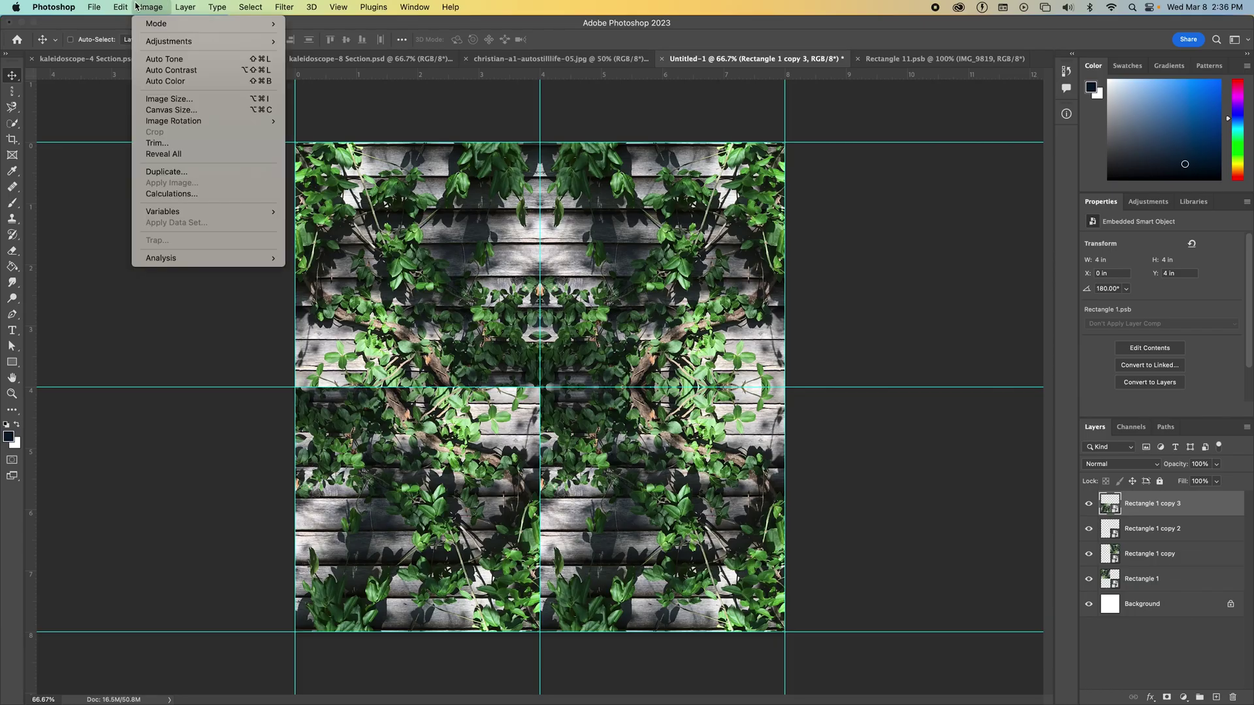
mouse_move(153, 279)
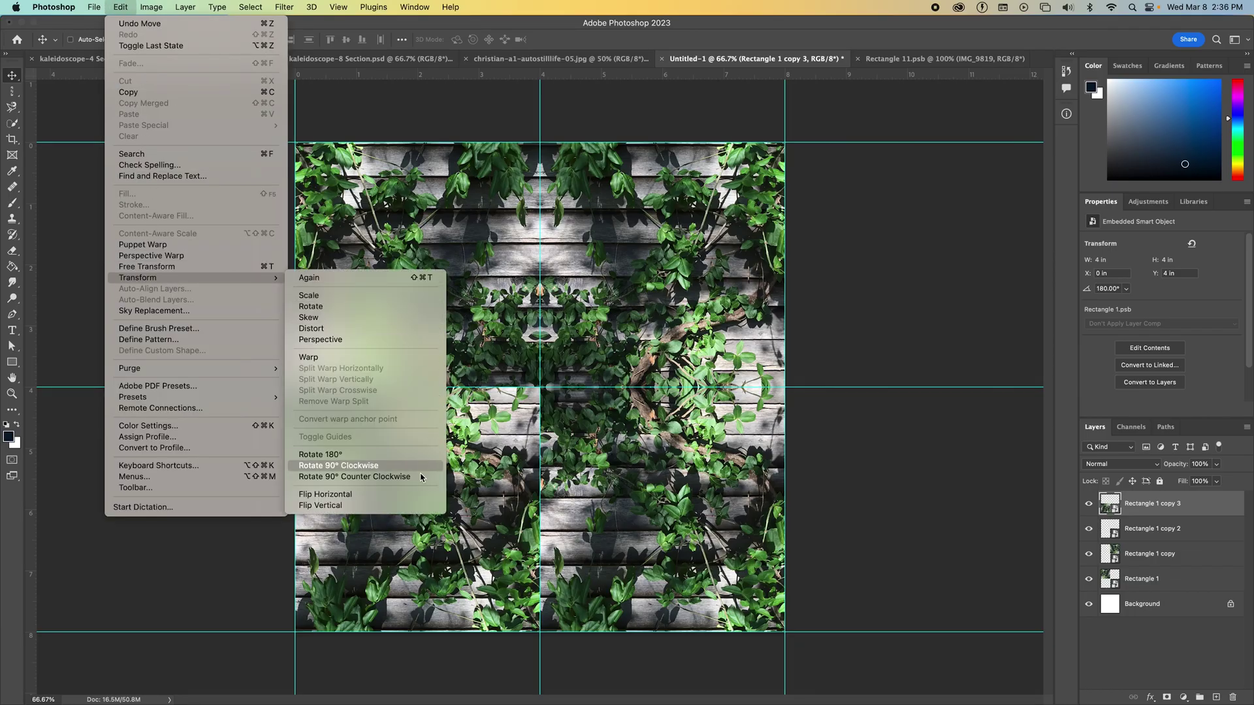
left_click(415, 494)
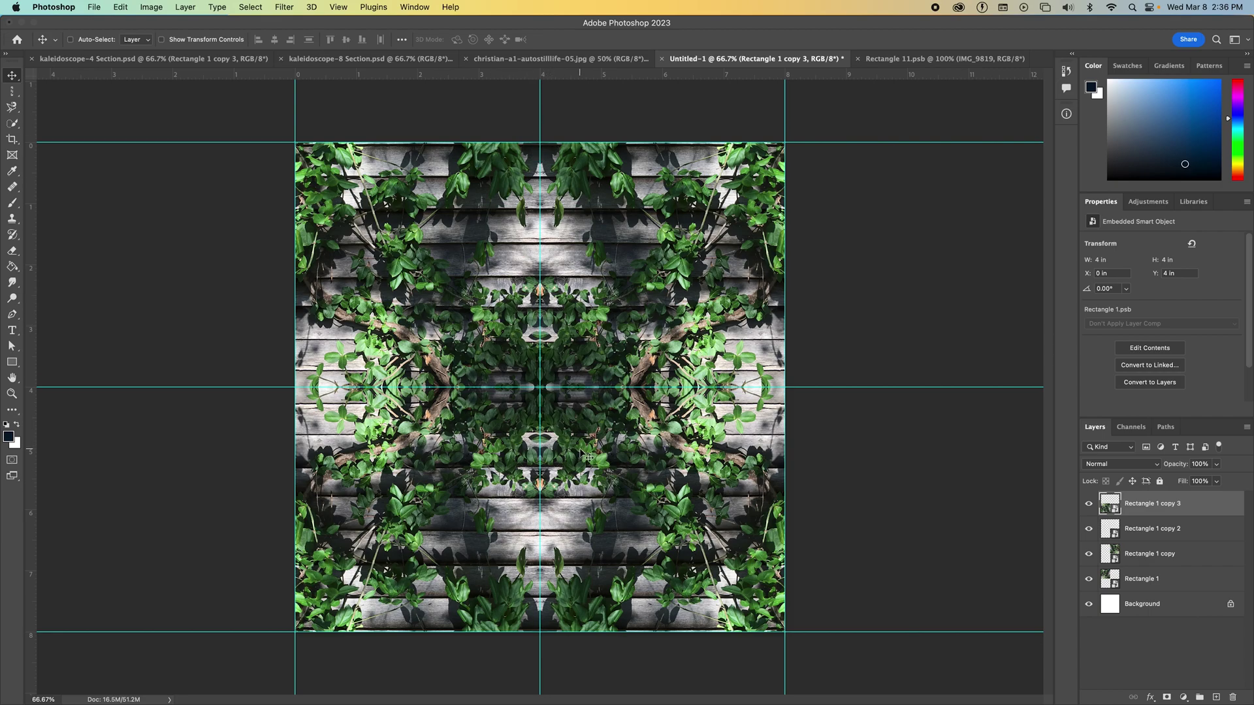
Toggle the guides off, back on, and off again with Cmd+;.
key("super+semicolon")
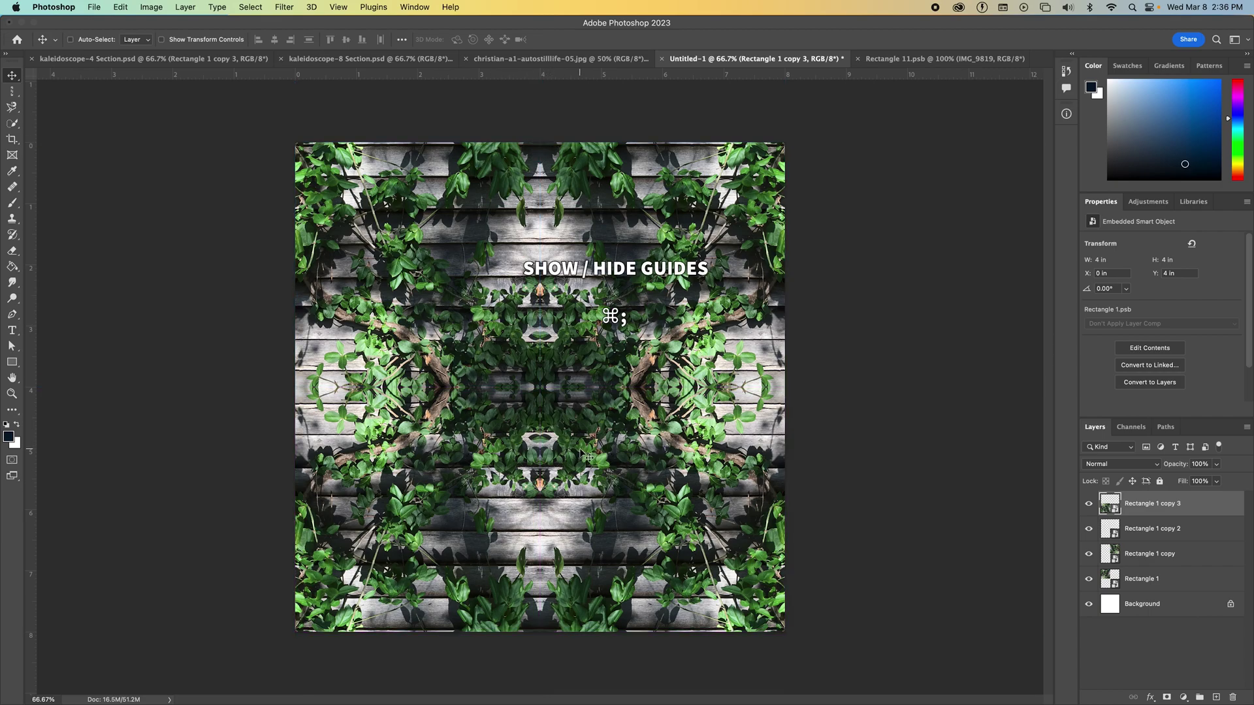
key("super+semicolon")
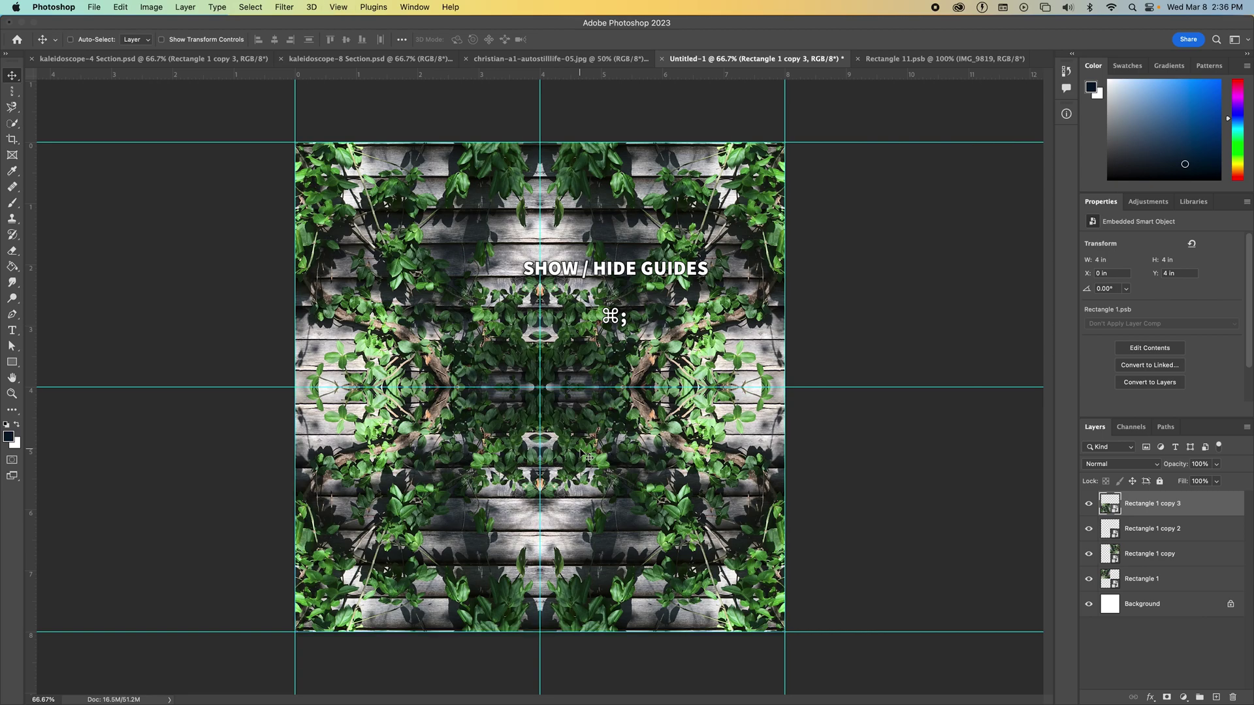
key("super+semicolon")
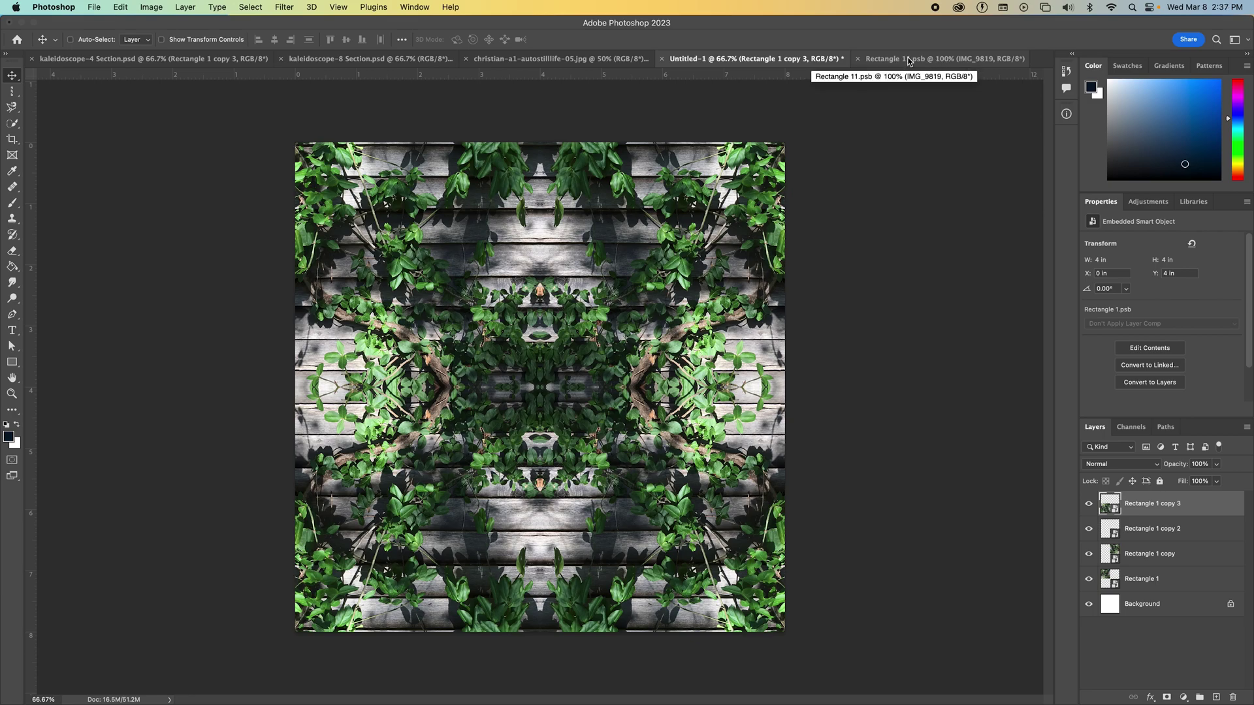
In Rectangle 11.psb, scale IMG_9819 up to 18.30% beyond the square, commit, and save.
left_click(947, 60)
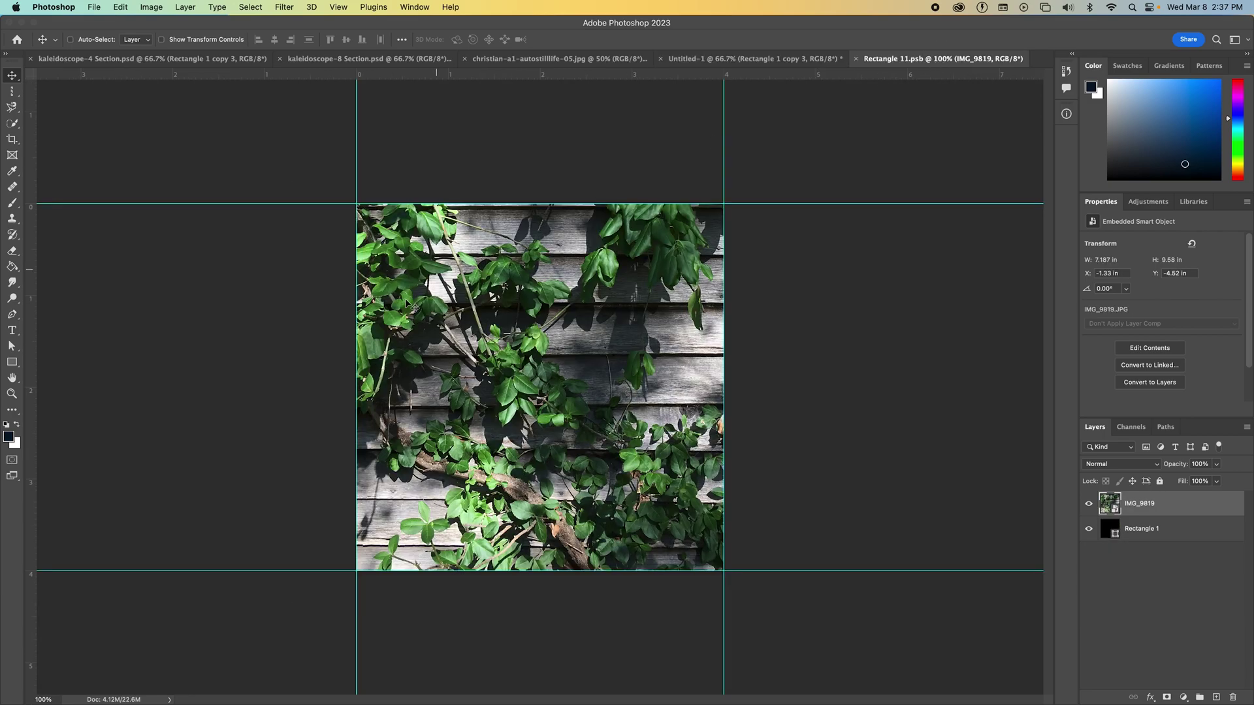
left_click(200, 40)
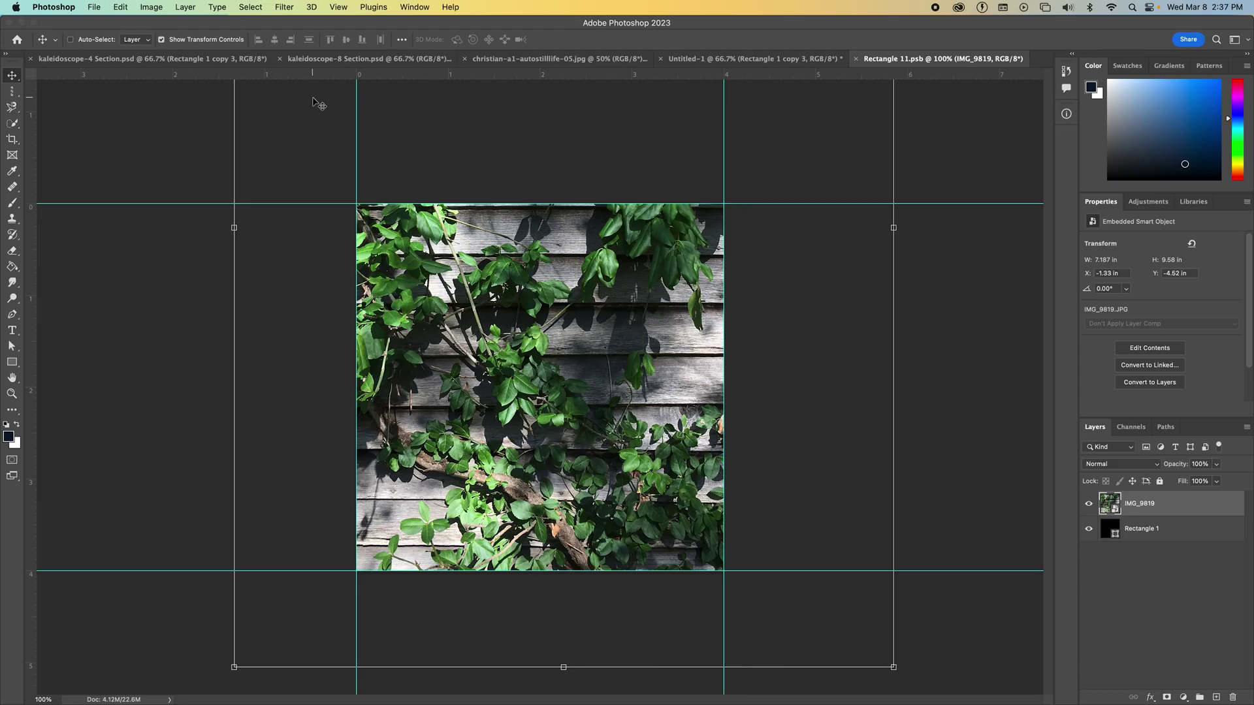
key("super+minus")
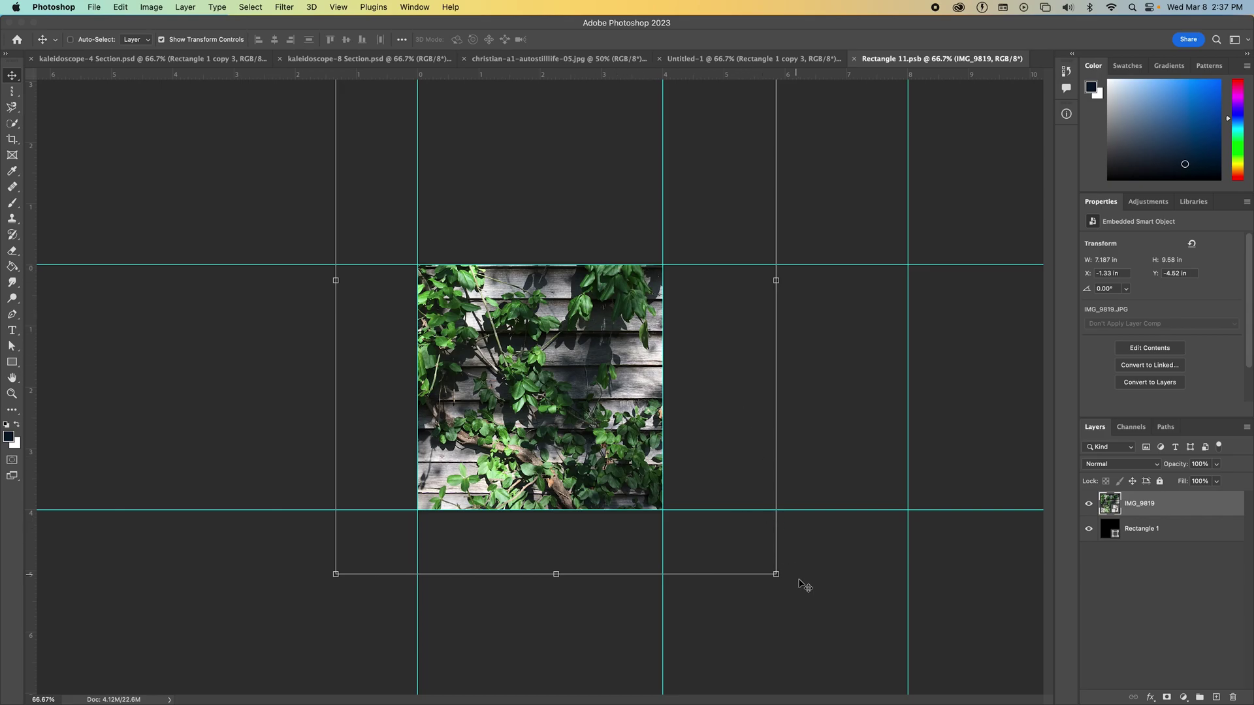
left_click_drag(776, 575, 810, 610)
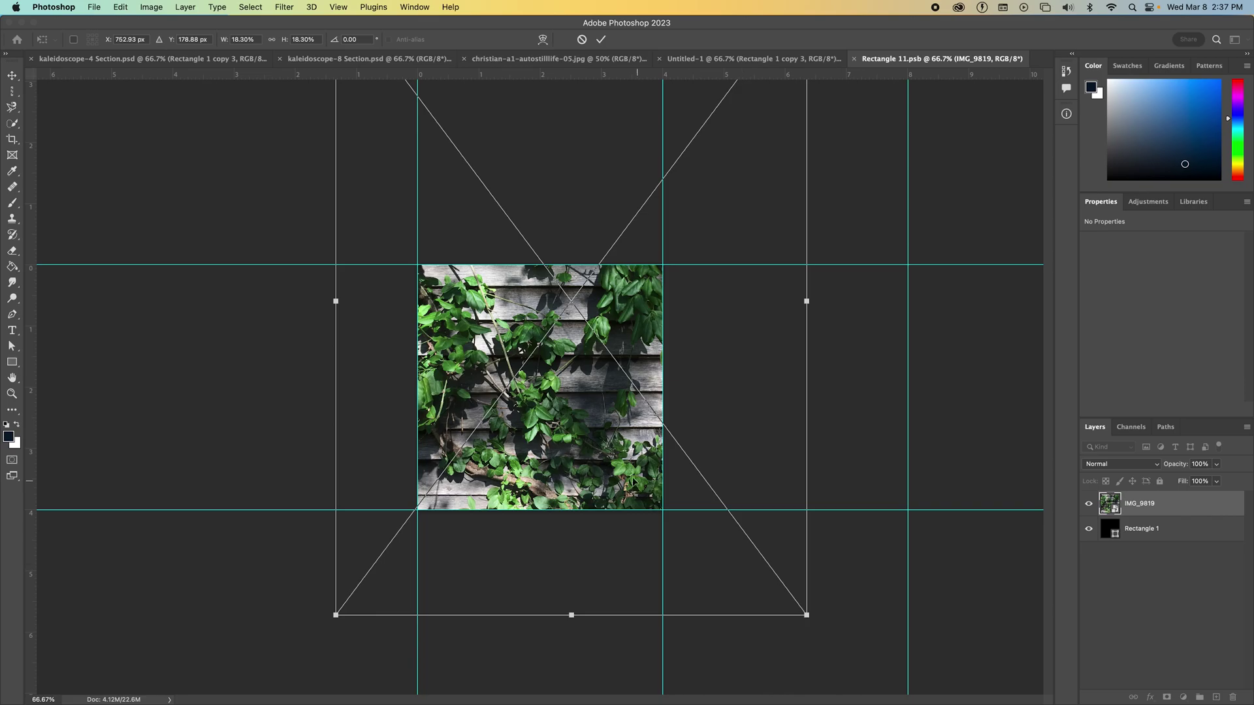
left_click_drag(617, 459, 623, 450)
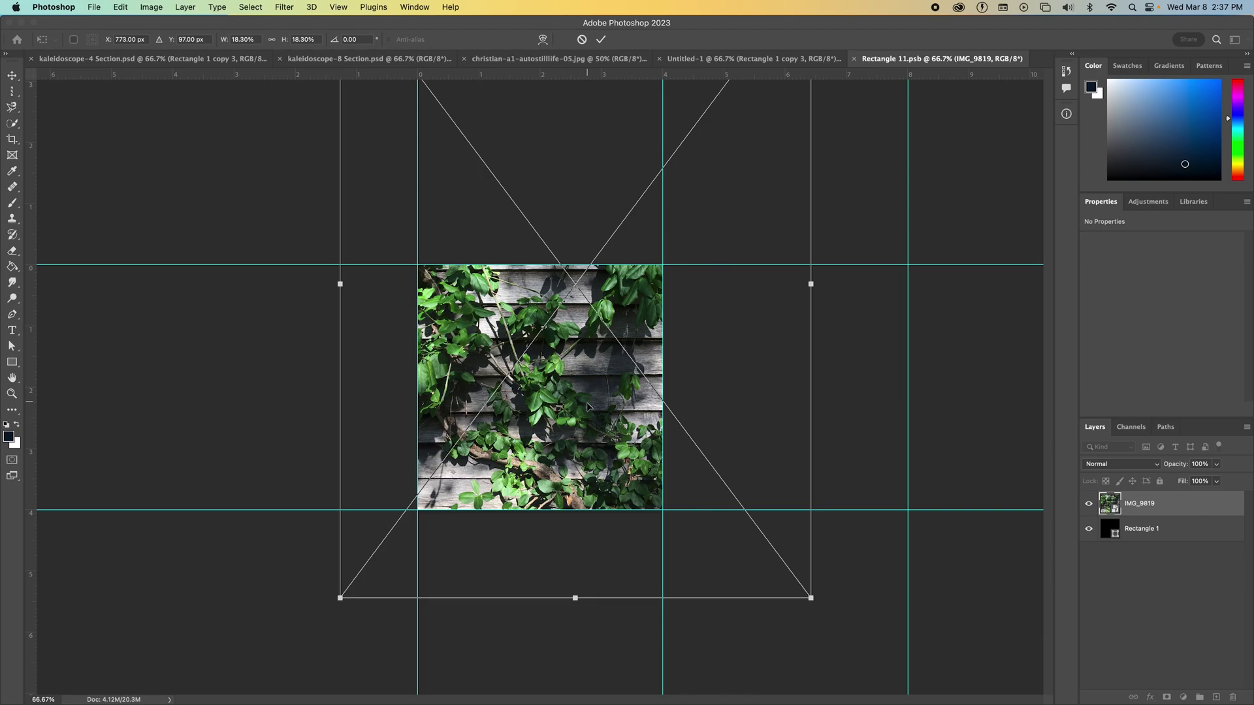
key("Return")
key("super+s")
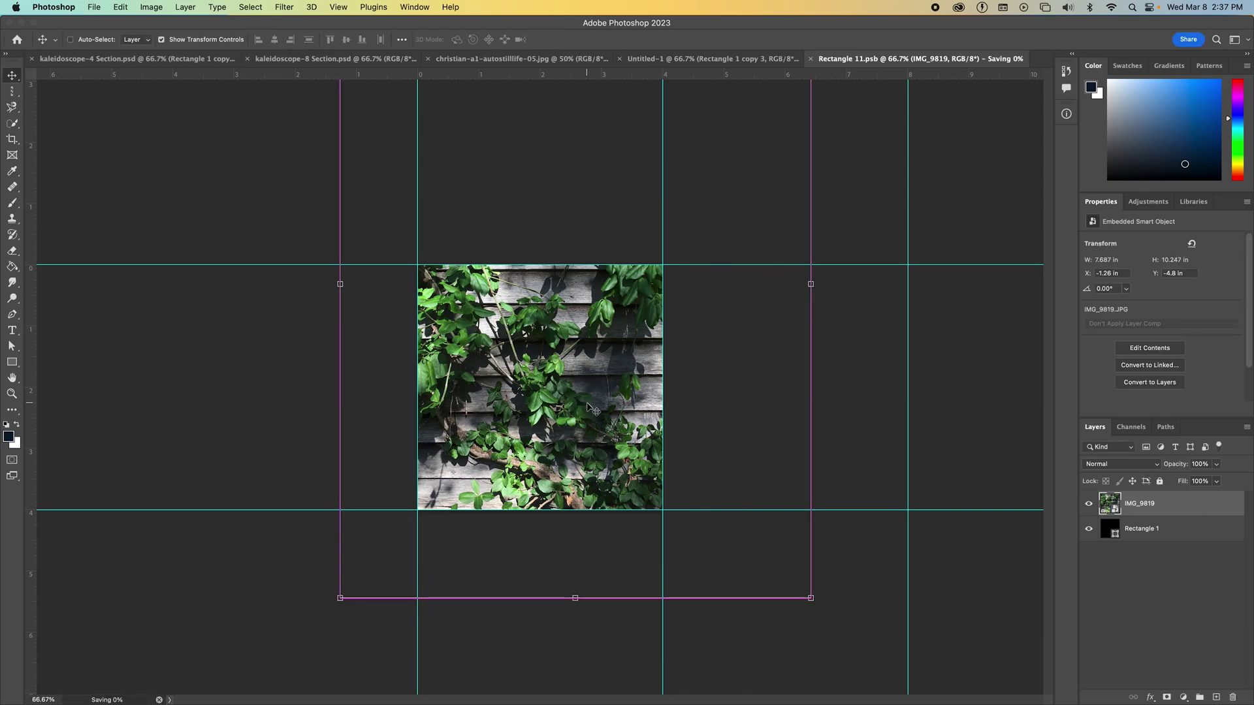
left_click(746, 58)
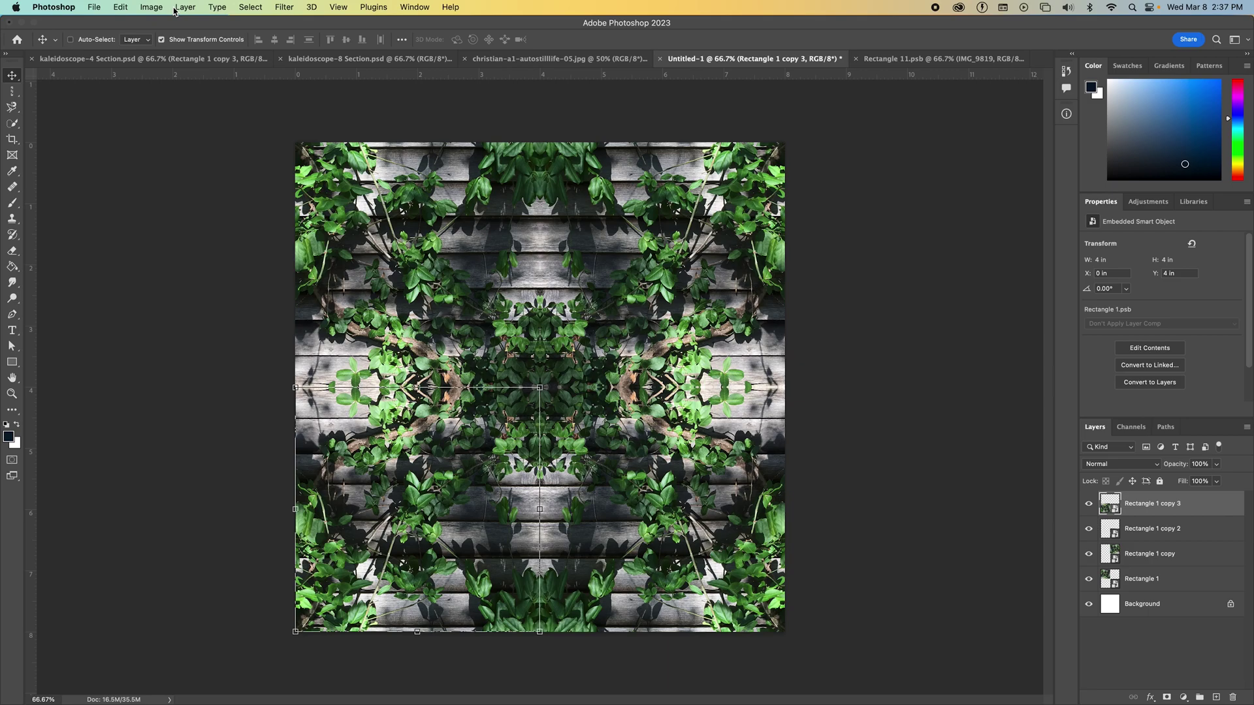
left_click(193, 40)
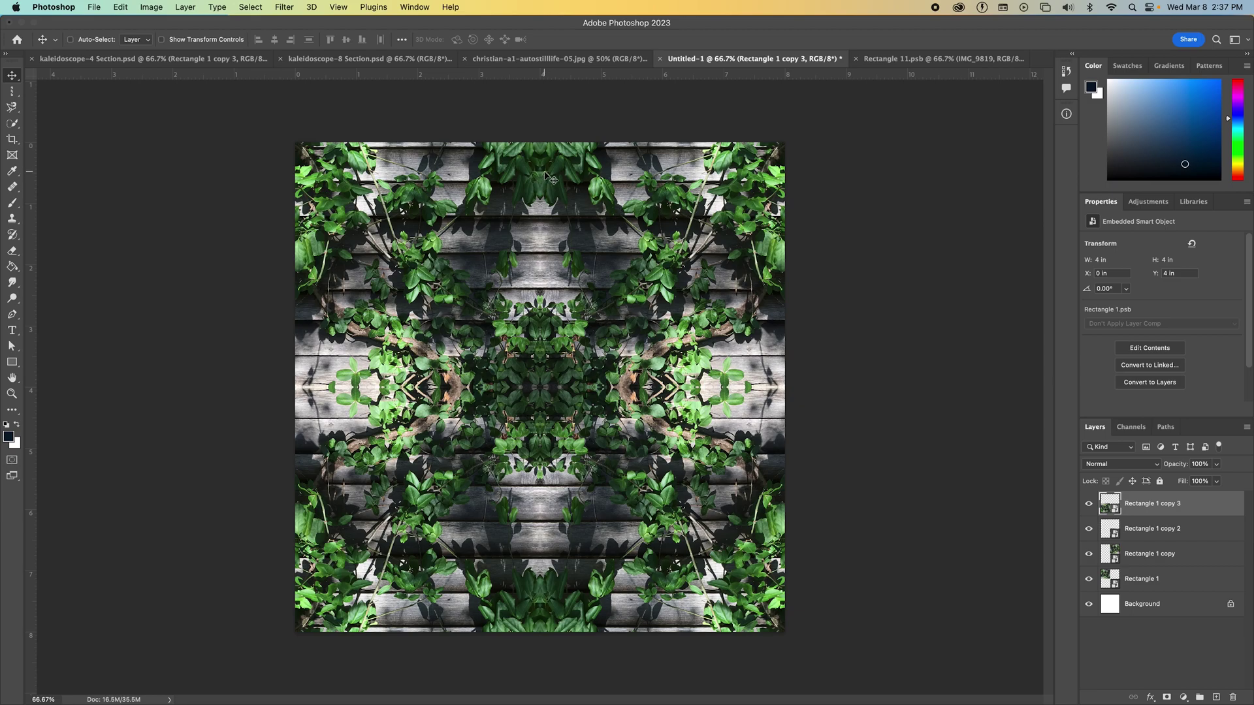
left_click(946, 59)
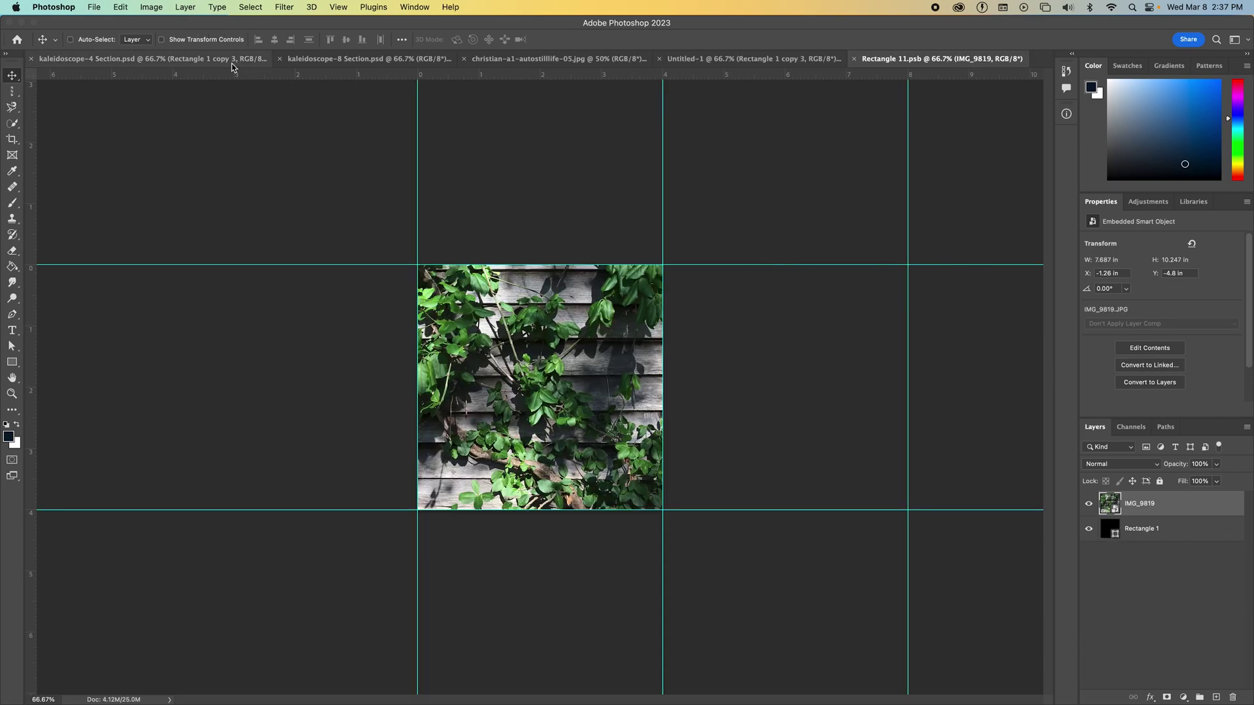
Rotate the IMG_9819 vine photo to 25.48° using its corner handle.
left_click(216, 38)
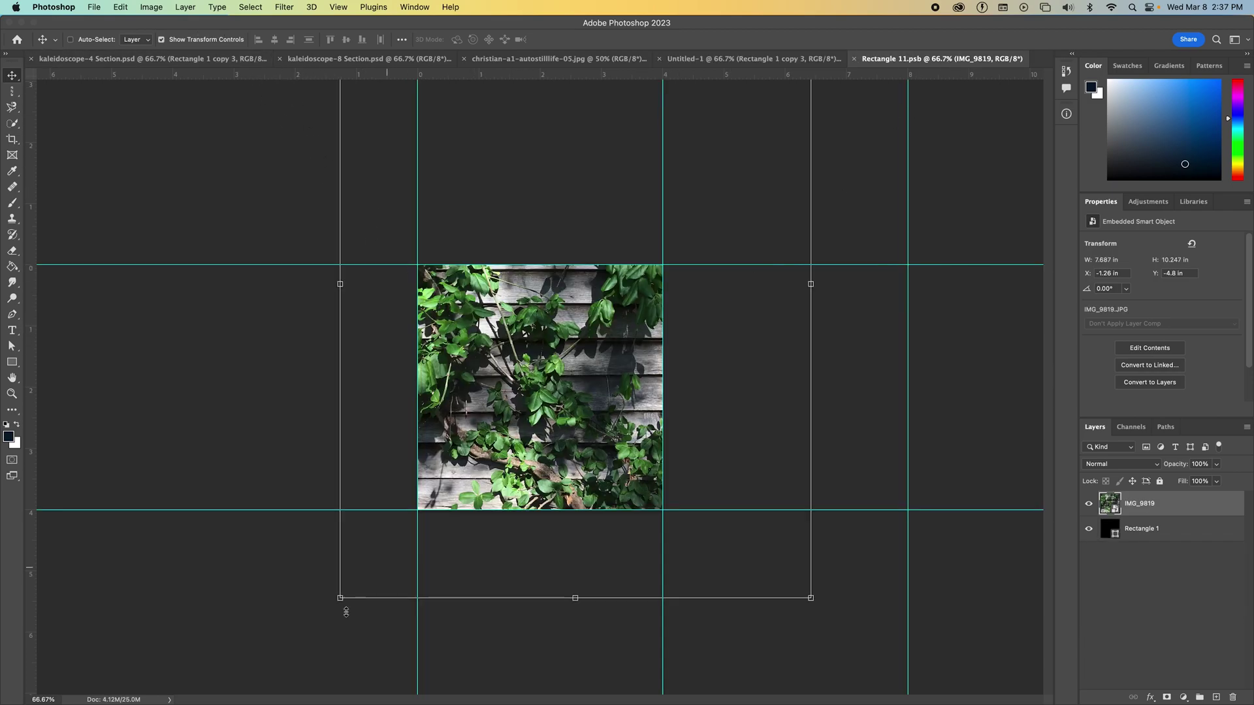
left_click_drag(331, 606, 204, 463)
left_click_drag(510, 438, 532, 445)
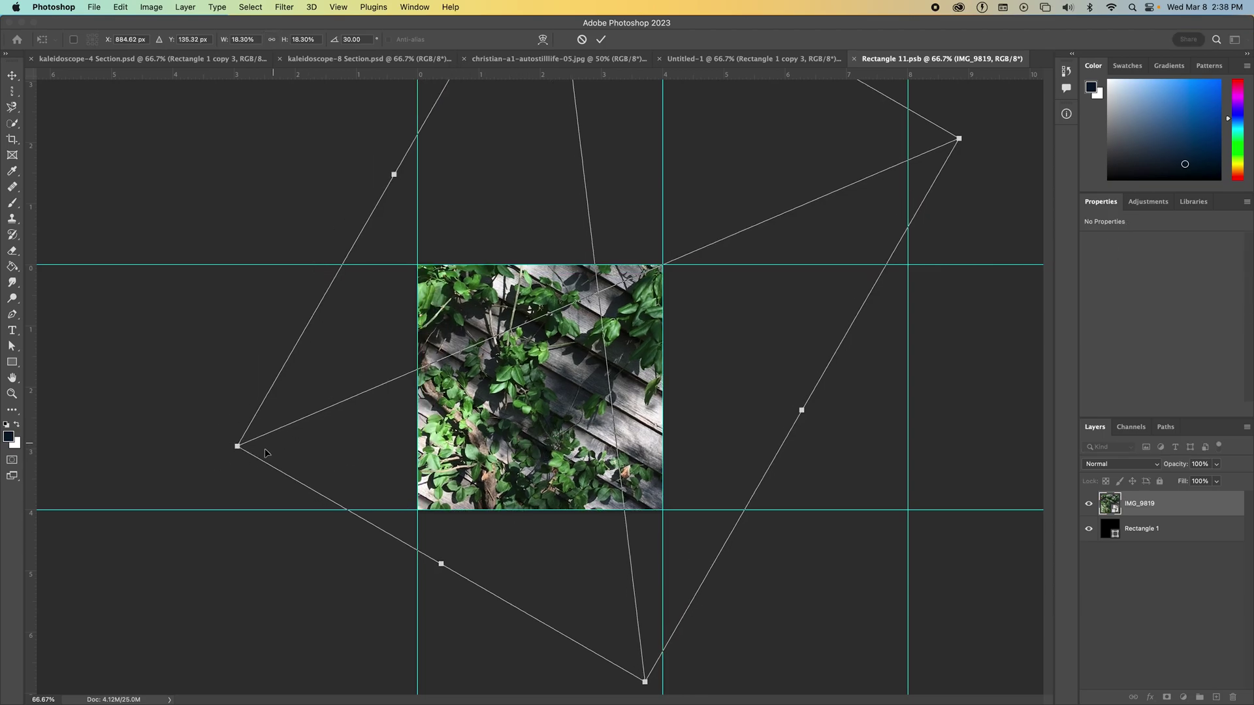
left_click_drag(225, 446, 226, 483)
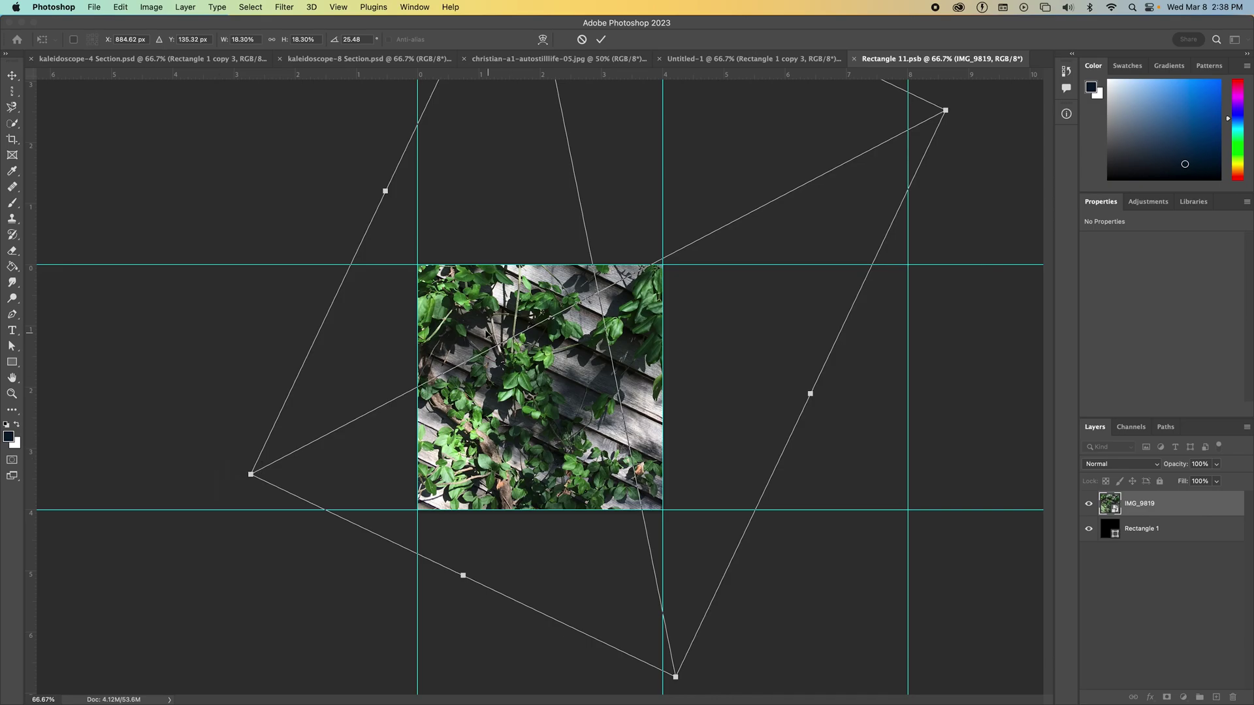
Reposition the rotated photo to cover the square, commit, save, and return to Untitled-1.
left_click_drag(467, 312, 563, 392)
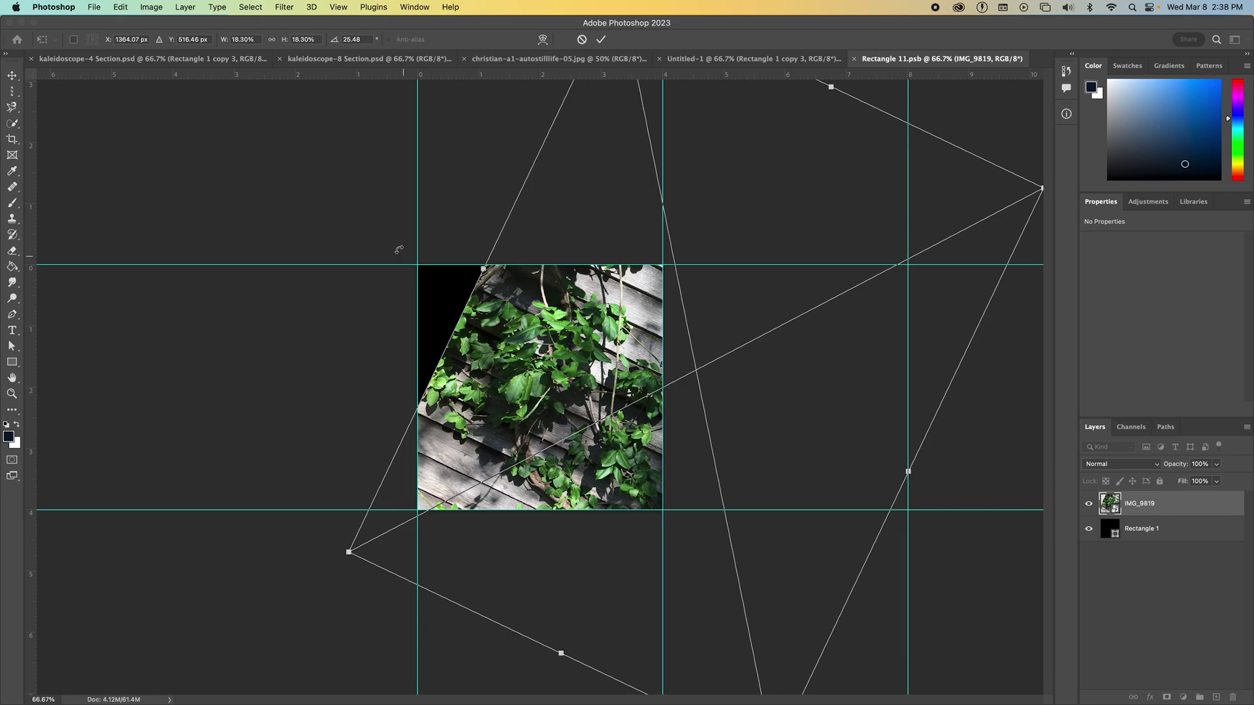
left_click_drag(514, 407, 423, 352)
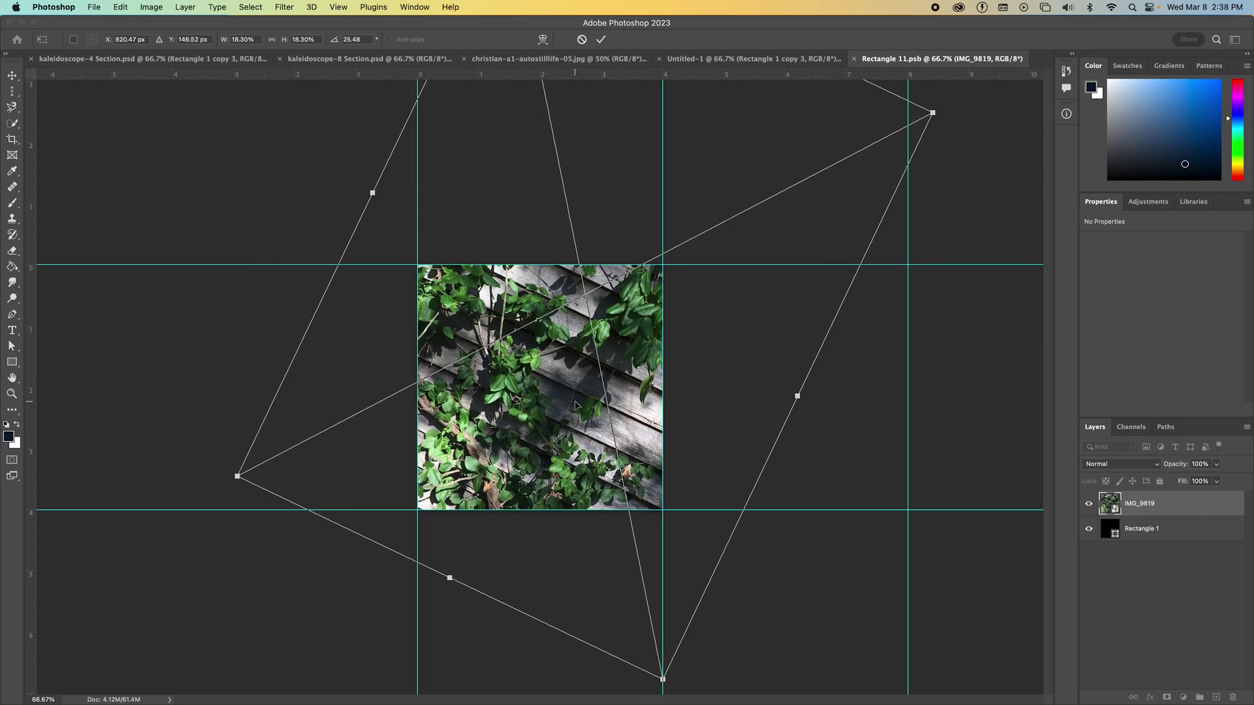
key("Return")
key("super+s")
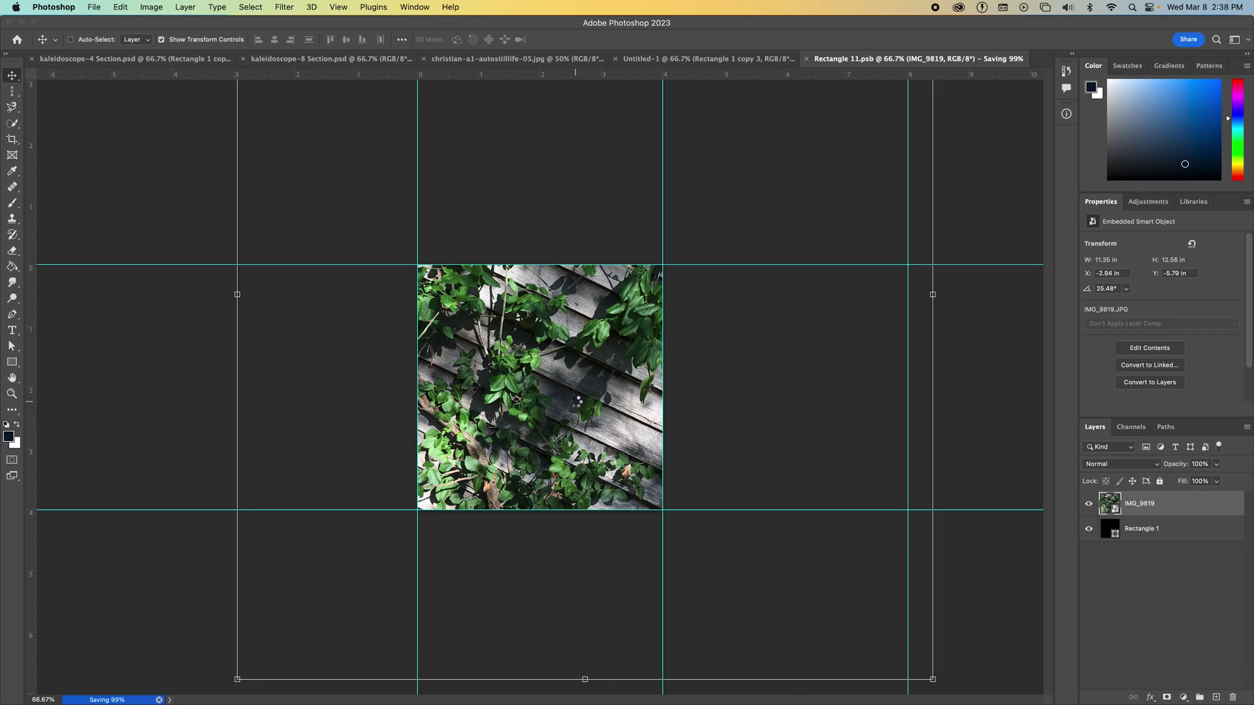
left_click(722, 61)
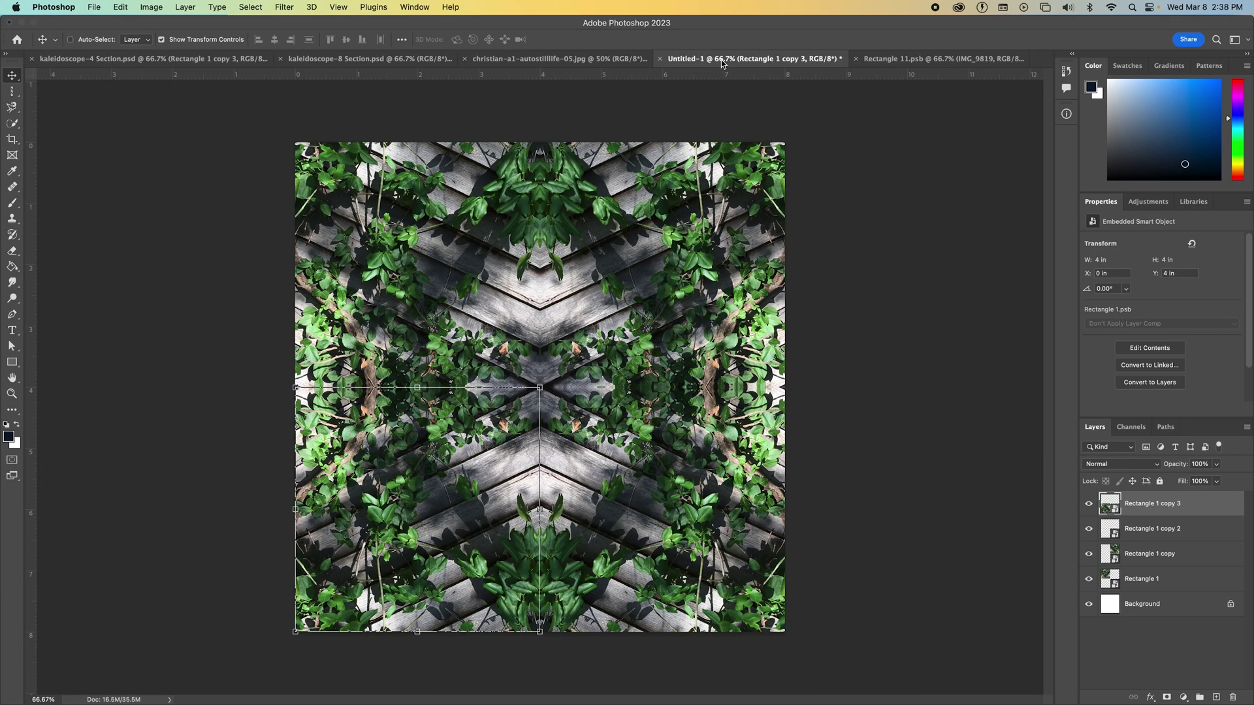